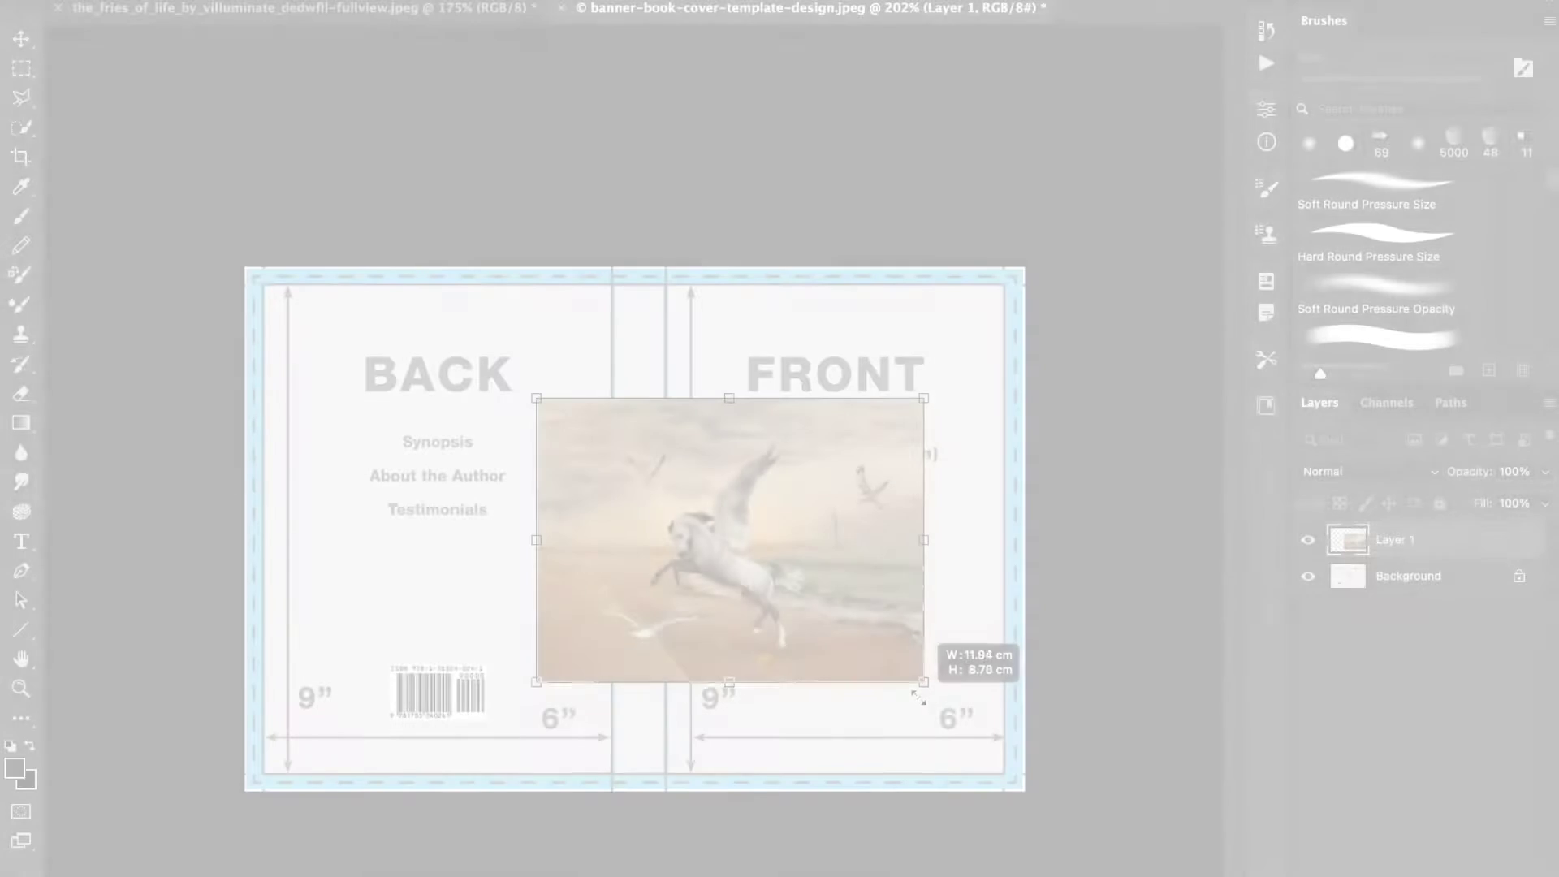
Scale the winged-horse painting to about 10.01 × 7.34 cm and place it on the front cover area of the template
left_click_drag(922, 697, 856, 659)
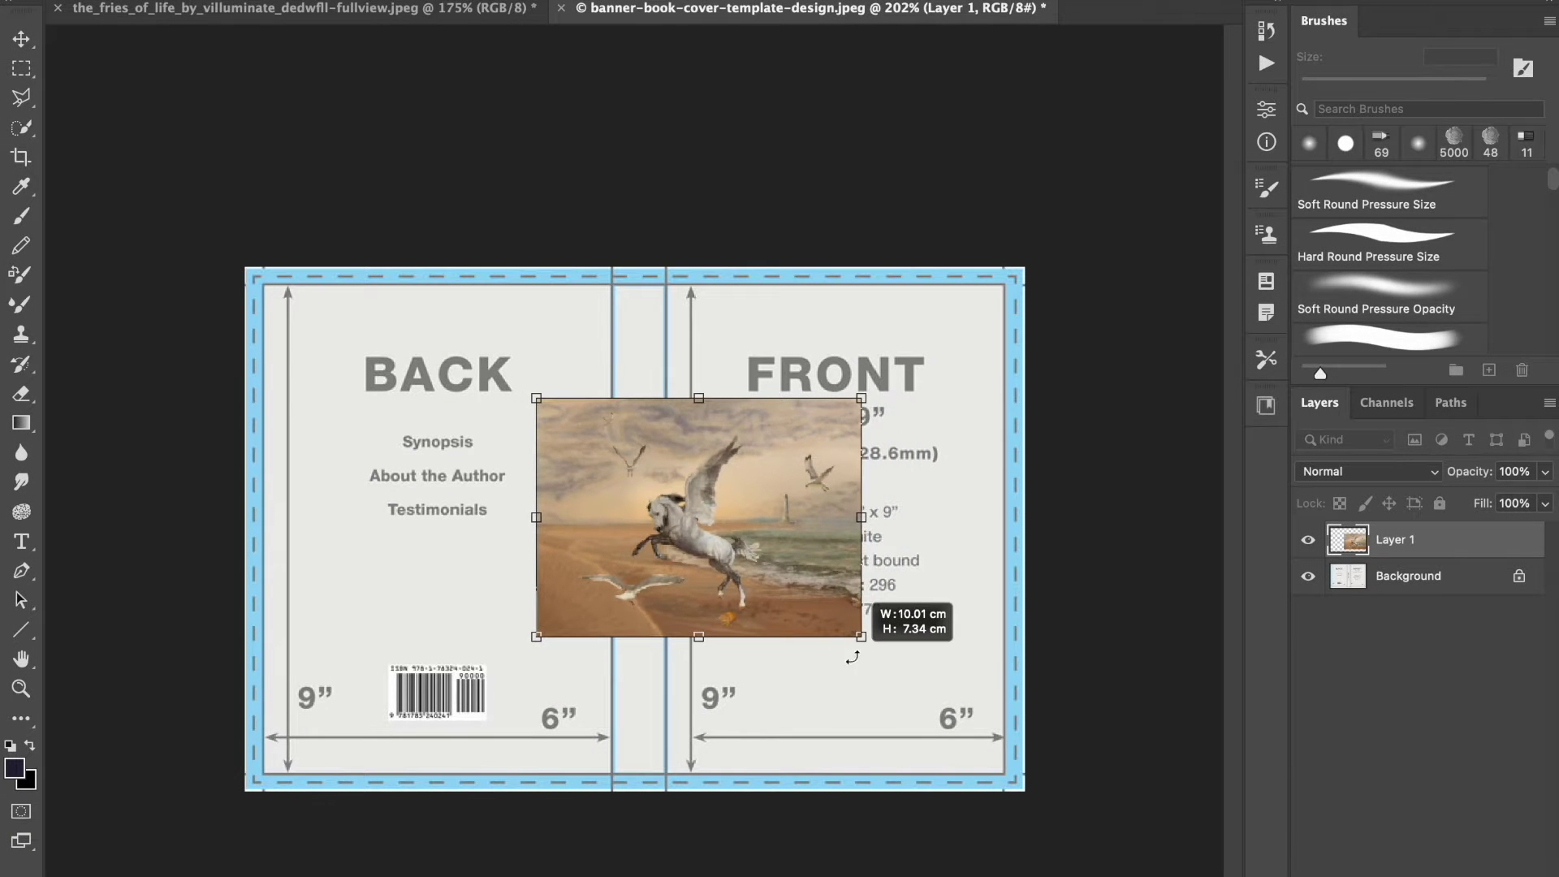
mouse_move(666, 536)
left_mouse_down()
mouse_move(817, 485)
mouse_move(802, 481)
left_mouse_up()
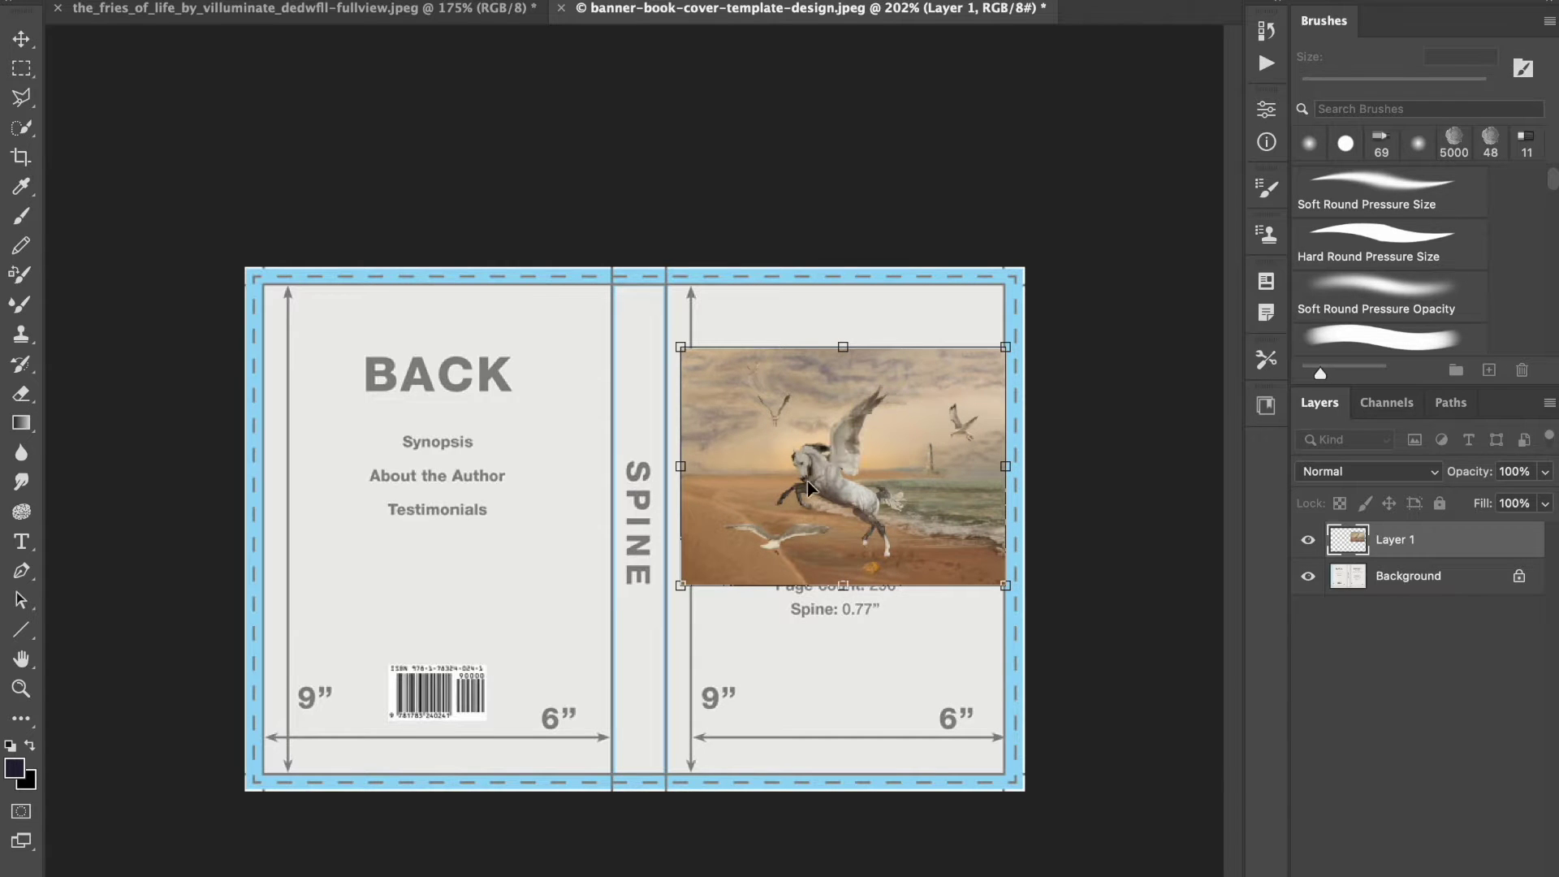
Add an empty layer on top and another directly above the background, and fill the lower new layer with beige
key("ctrl+shift+alt+n")
right_click(22, 422)
left_click(79, 448)
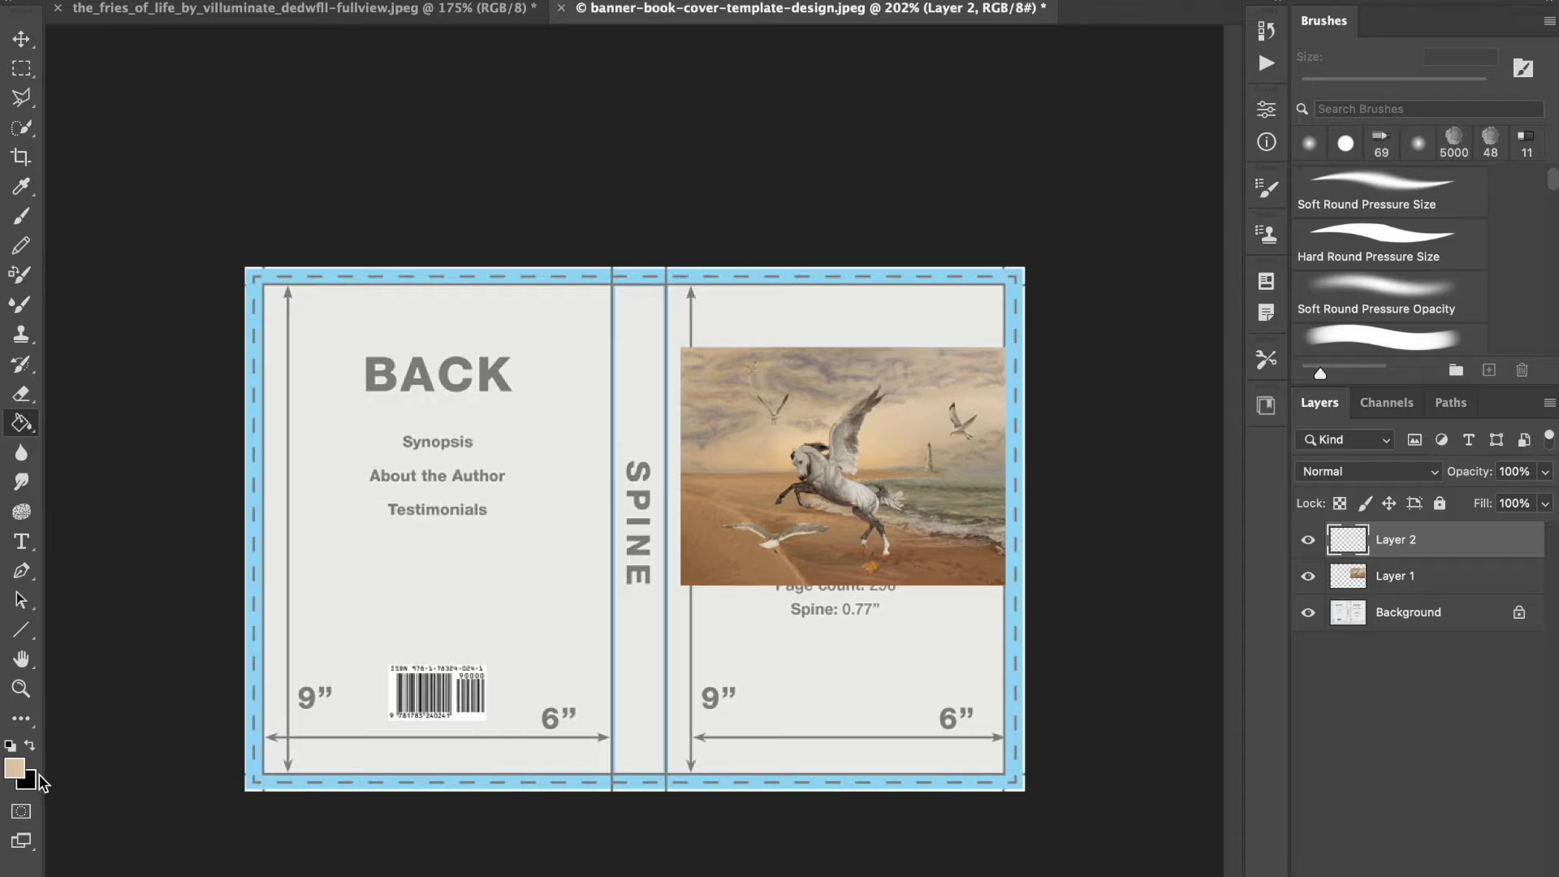
left_click(1417, 614)
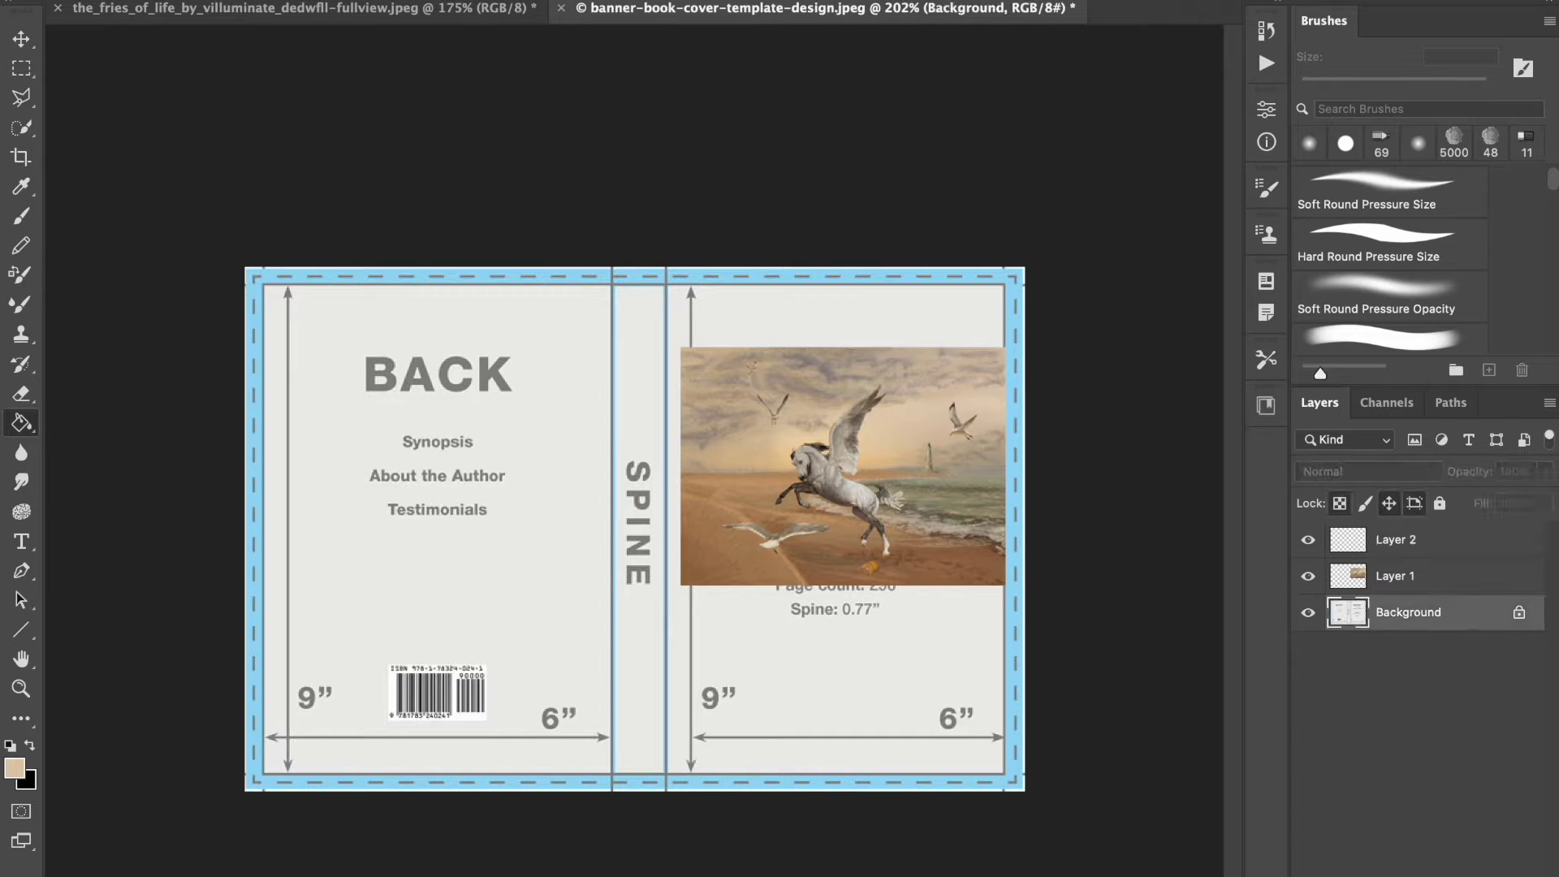
key("ctrl+shift+alt+n")
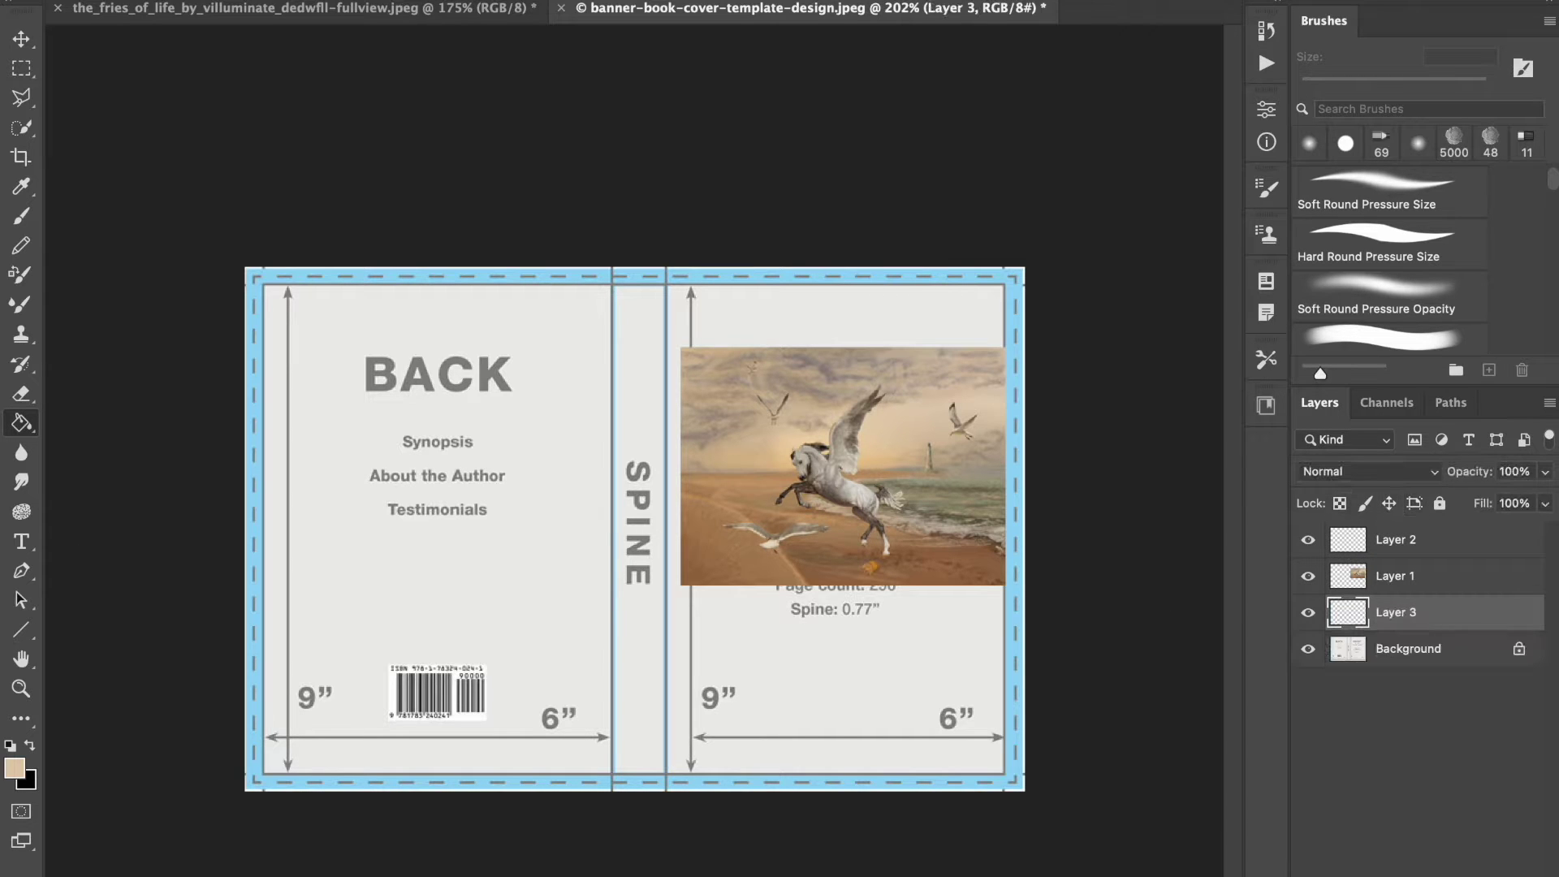
left_click(526, 519)
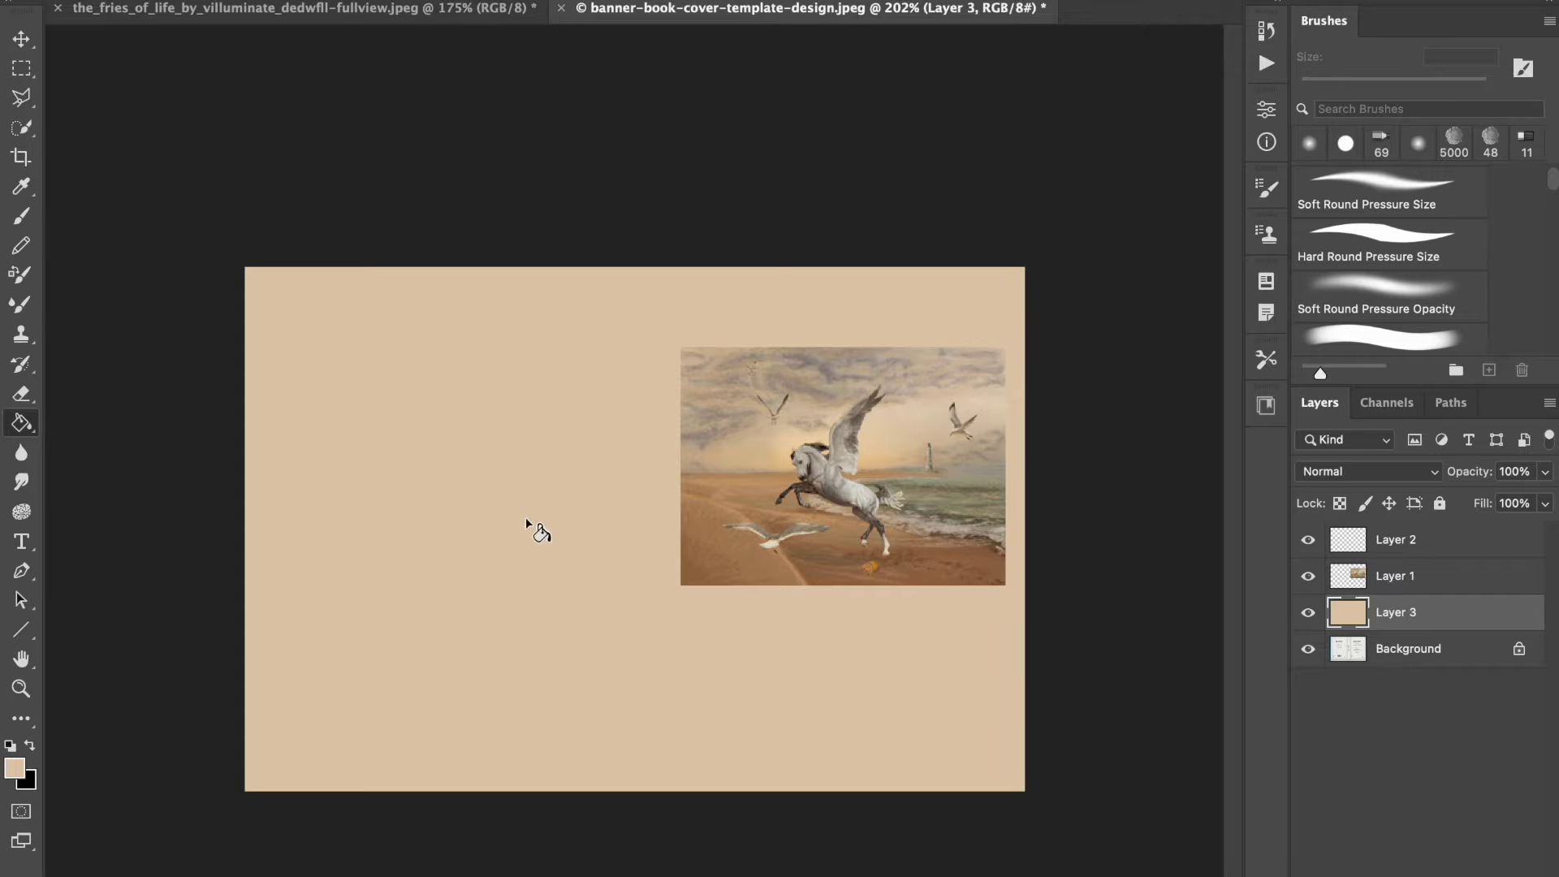
Lower the beige layer's opacity to 61%, then unlock the template background and move it above the beige layer
left_click(1545, 474)
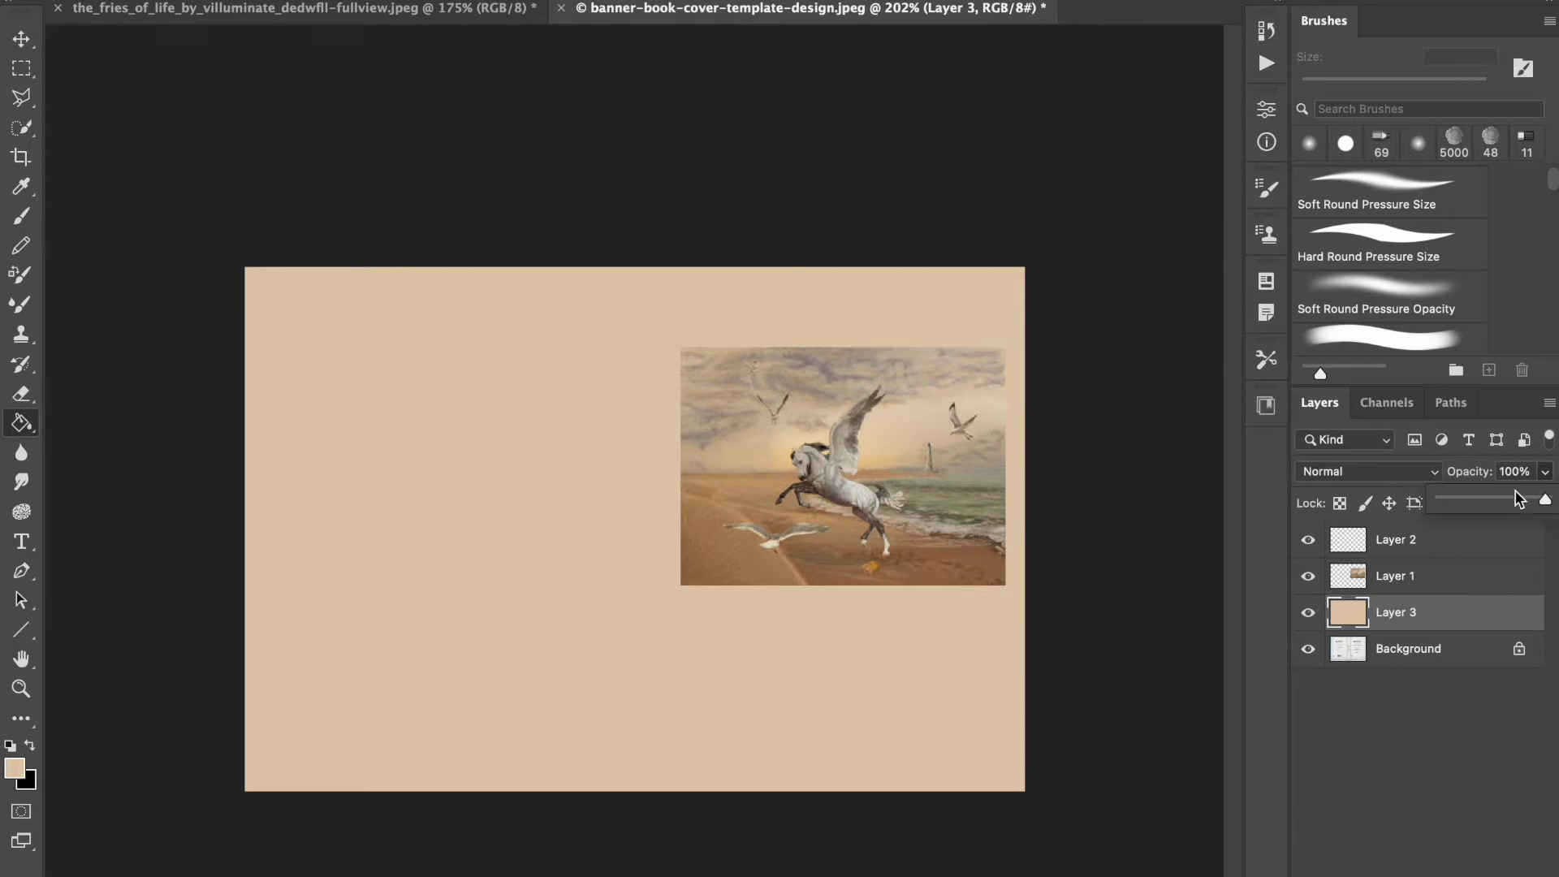
left_click_drag(1509, 505, 1507, 503)
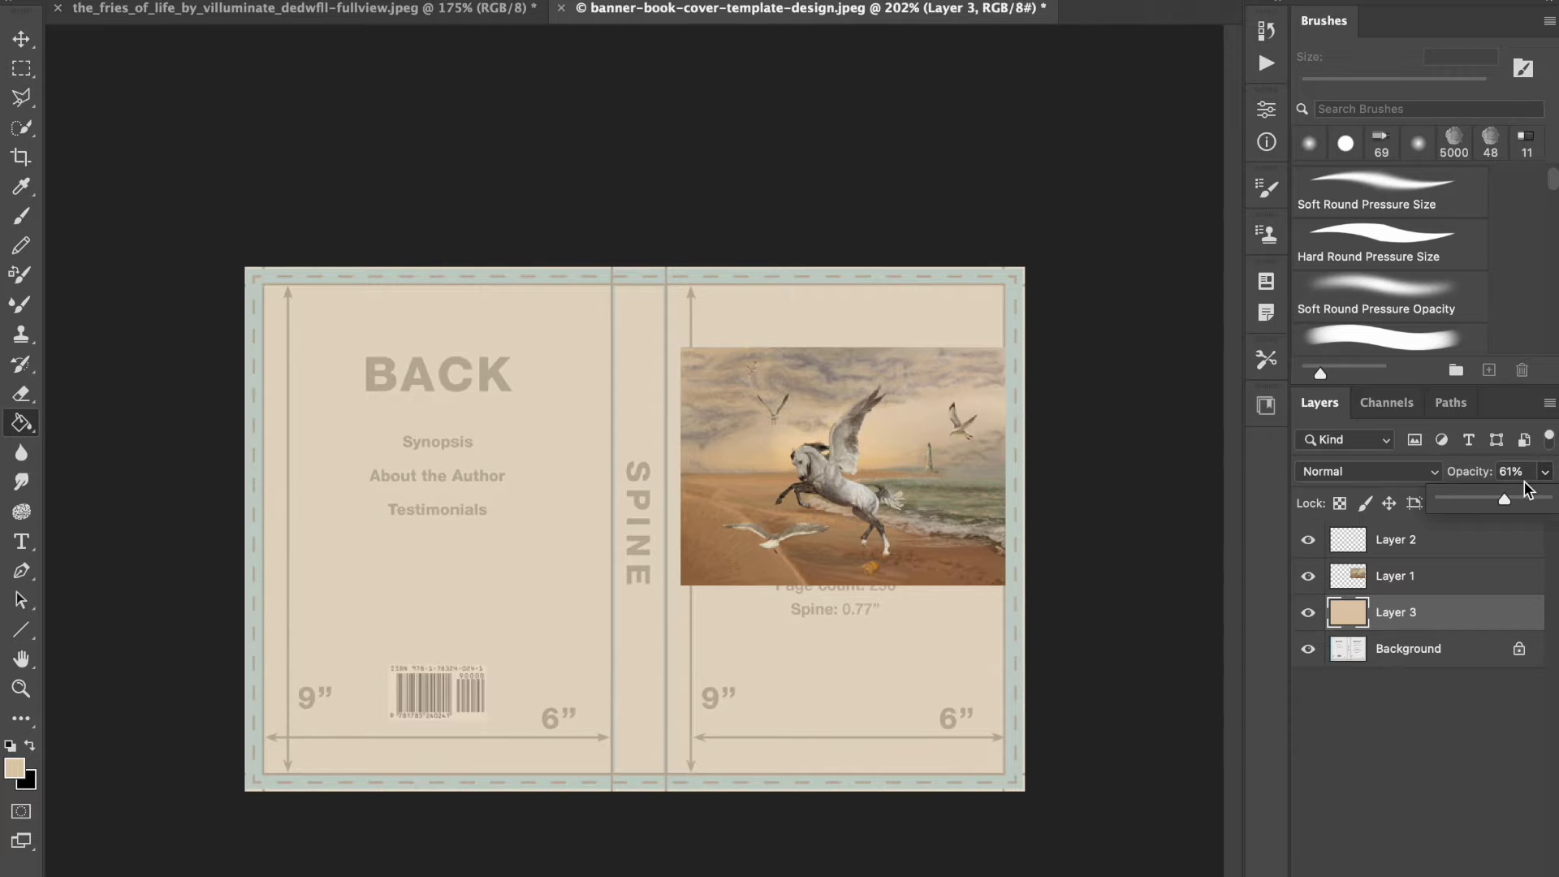
left_click(1521, 651)
left_click_drag(1508, 650, 1445, 611)
Set the beige fill layer's opacity to 100% and move the layer back above the template layer
left_click(1451, 653)
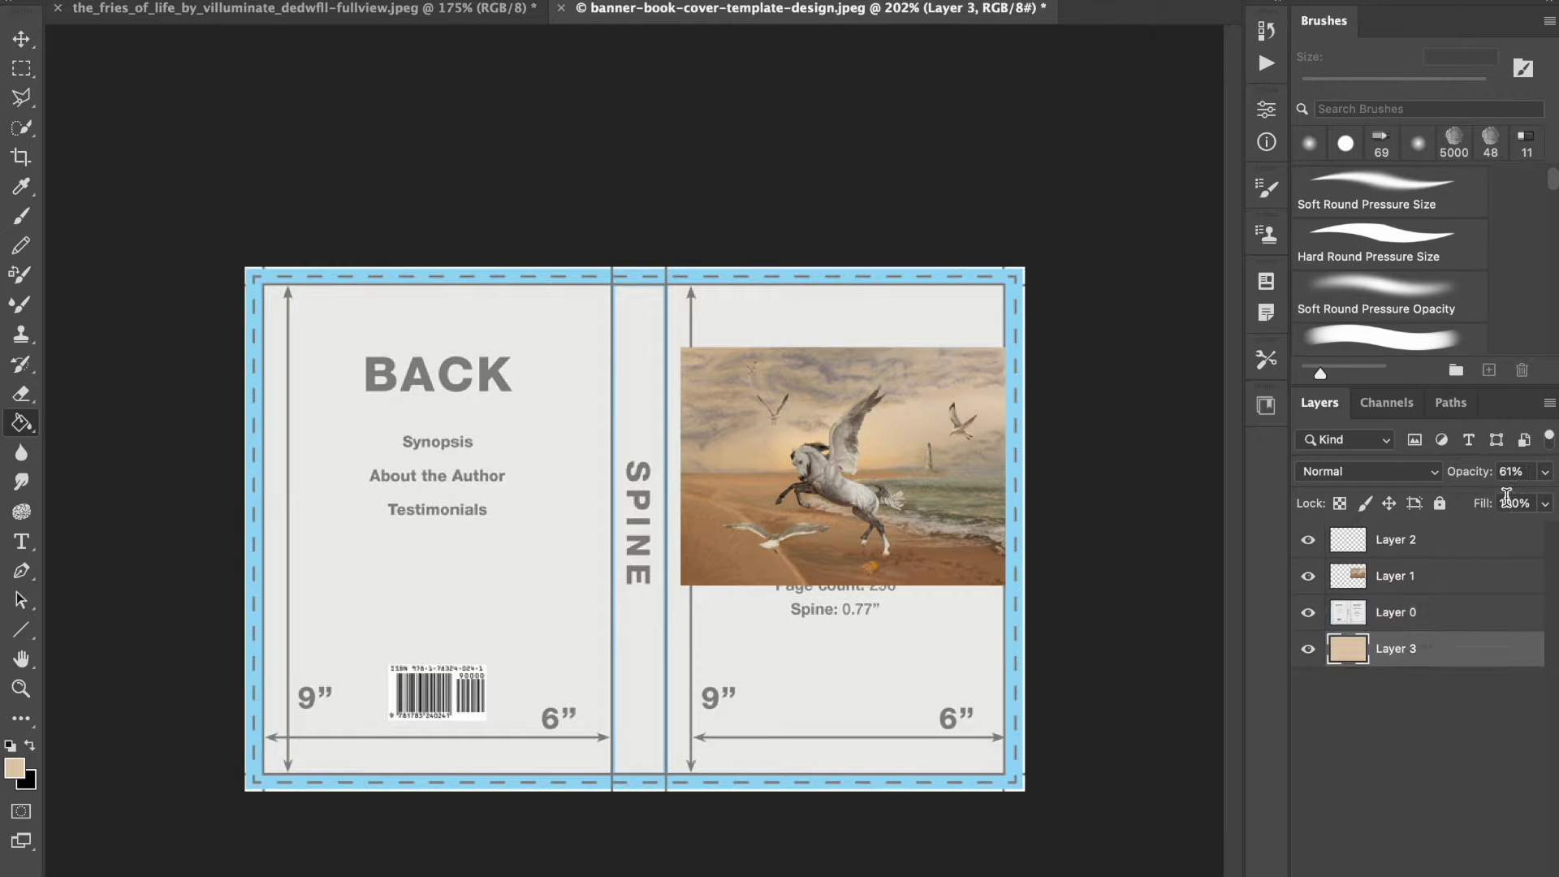
left_click(1545, 472)
left_click_drag(1504, 499, 1545, 499)
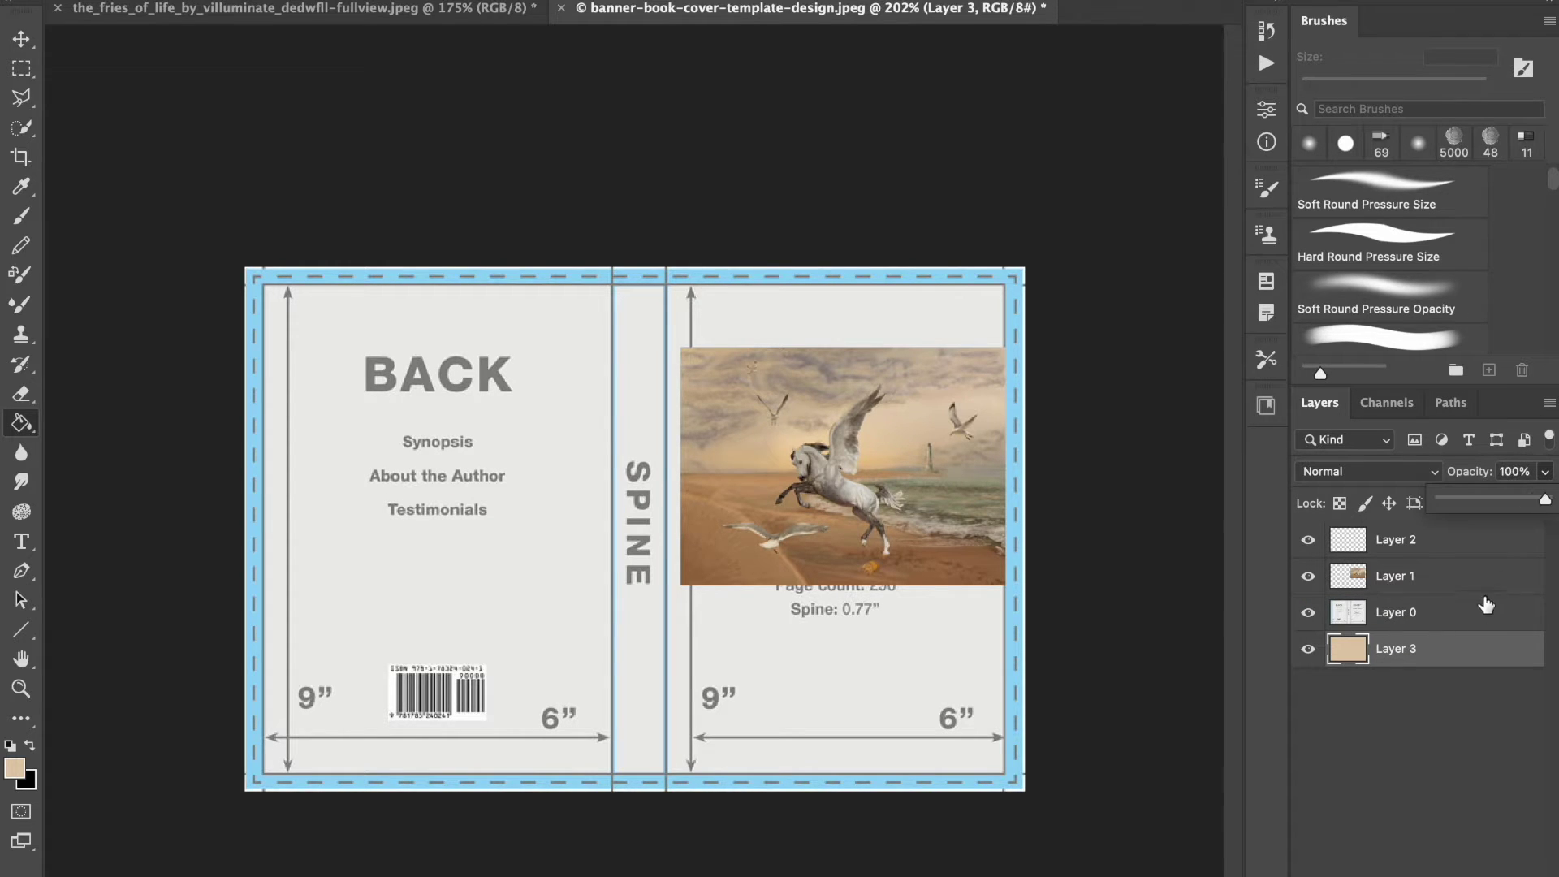
left_click_drag(1486, 650, 1486, 616)
Make a rectangular selection about 11 × 8.3 cm around the painting, leaving a narrow margin on all sides
key("m")
left_click_drag(663, 334, 1021, 601)
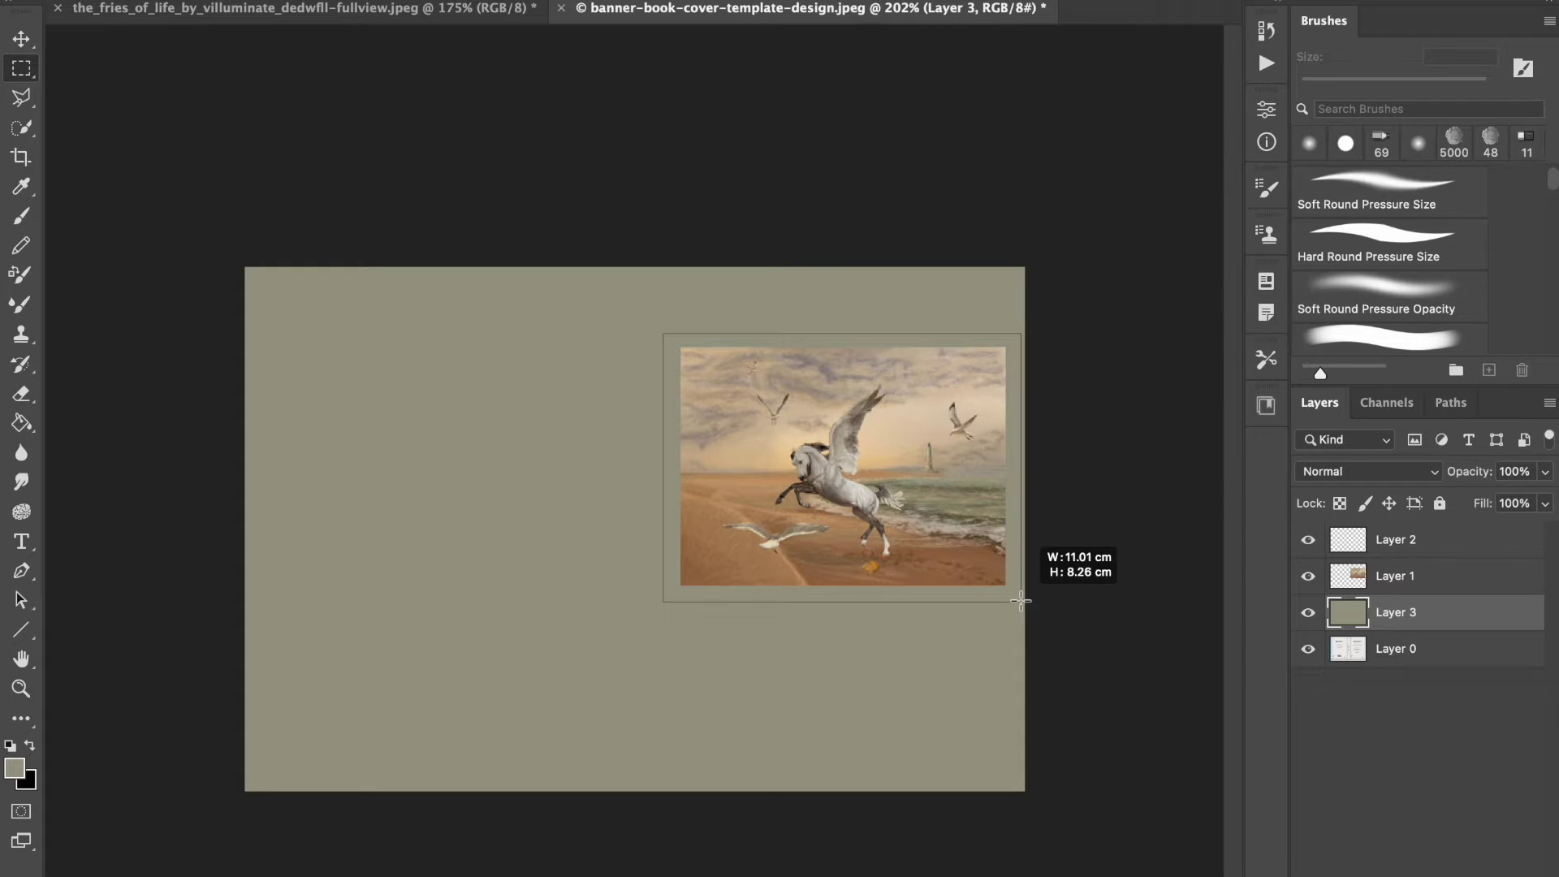
left_click_drag(1022, 601, 1021, 601)
Fill the selection on Layer 3 with black (000000) as a frame behind the painting, and deselect
left_click(15, 768)
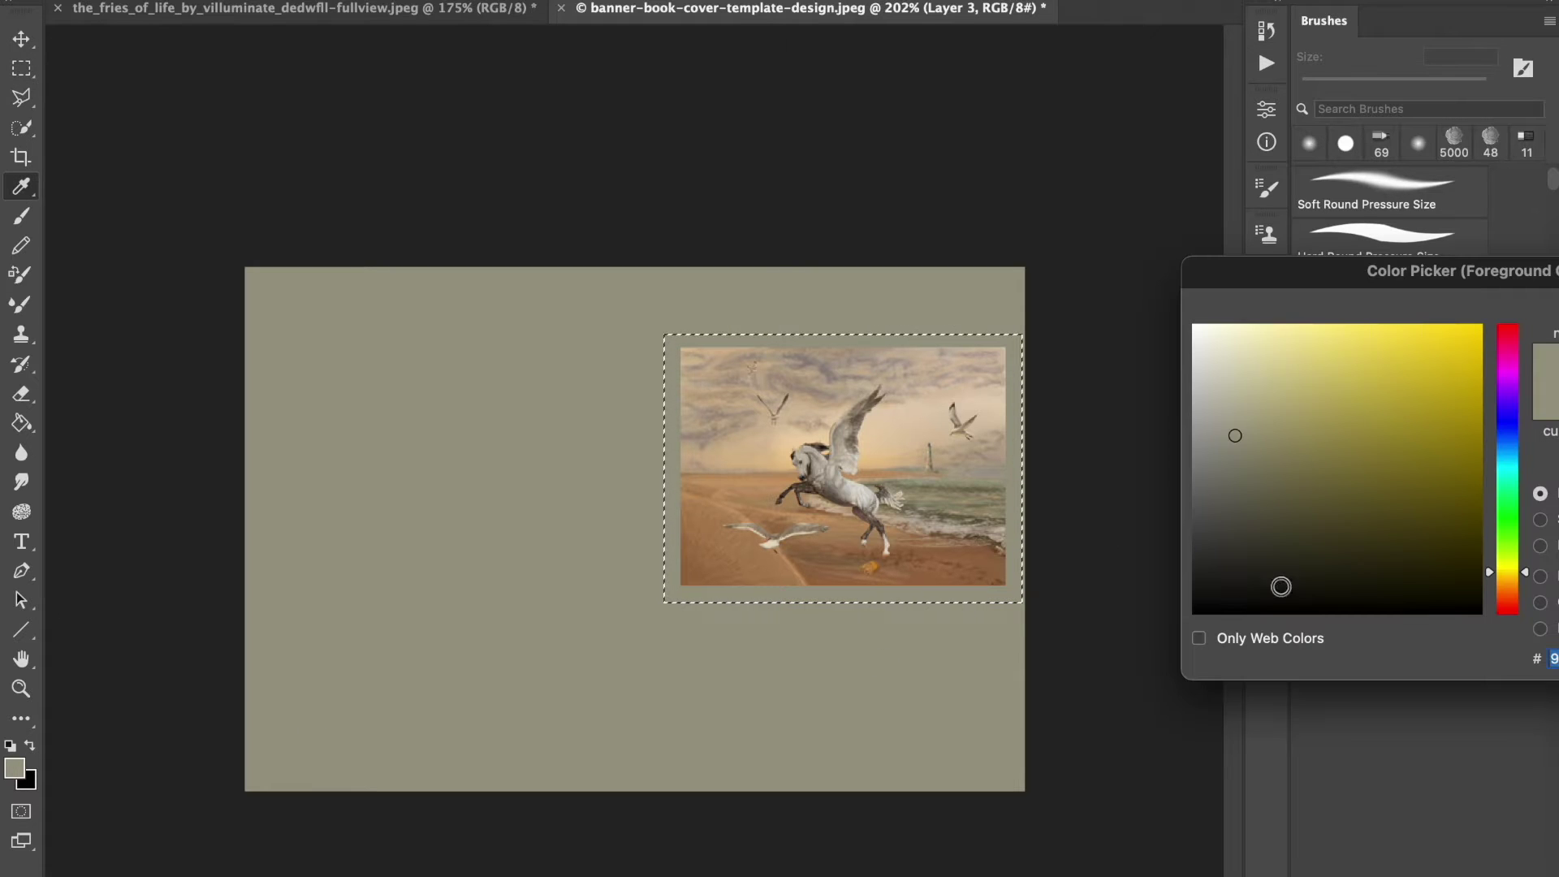
type("000000")
key("Return")
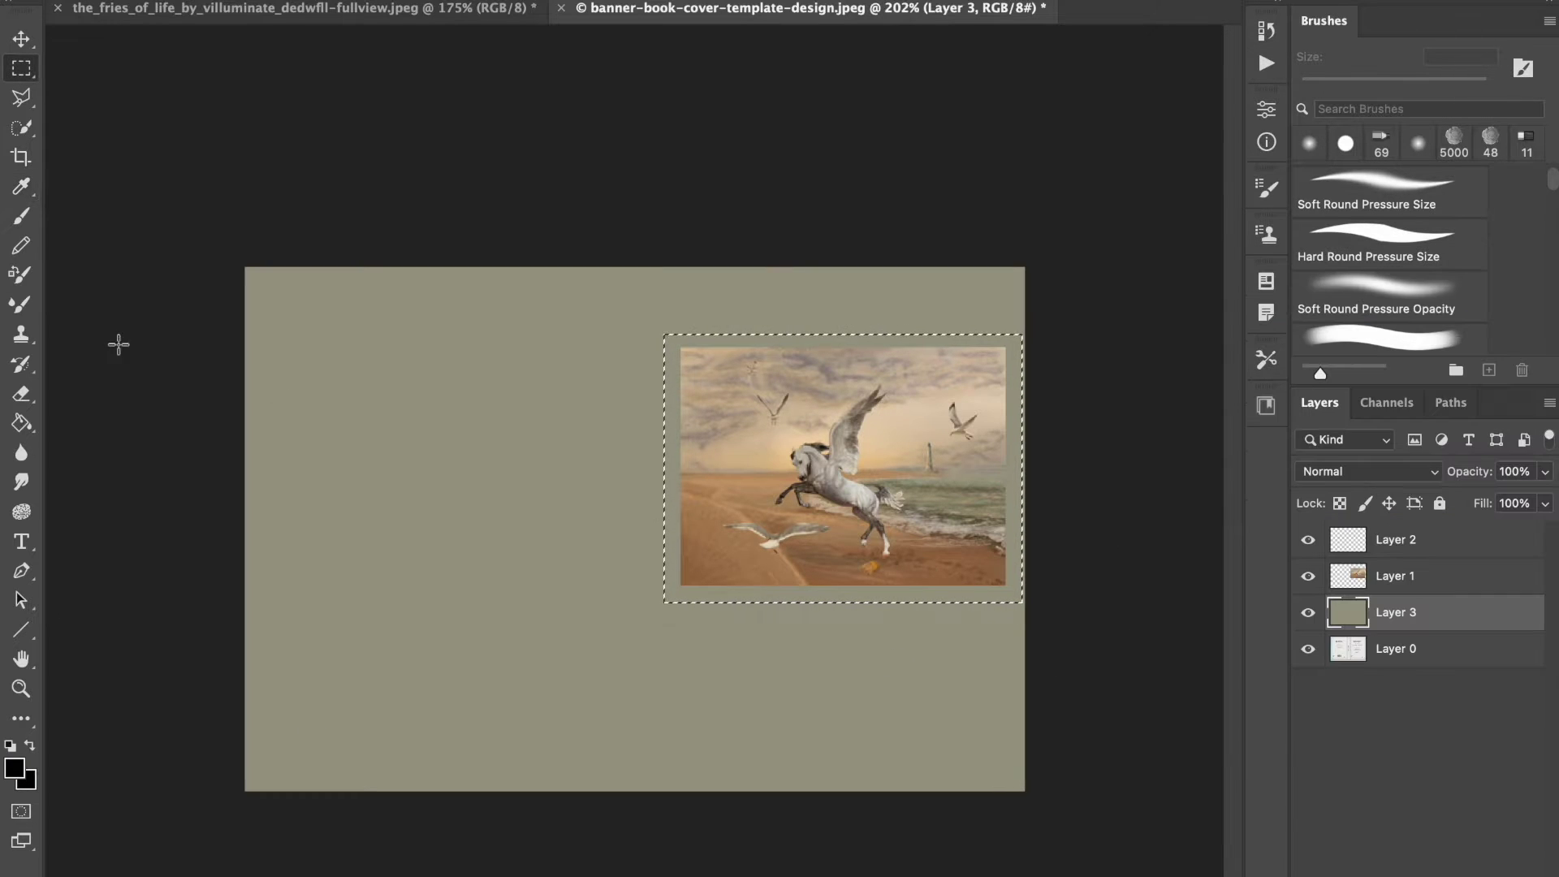
left_click(21, 423)
left_click(741, 594)
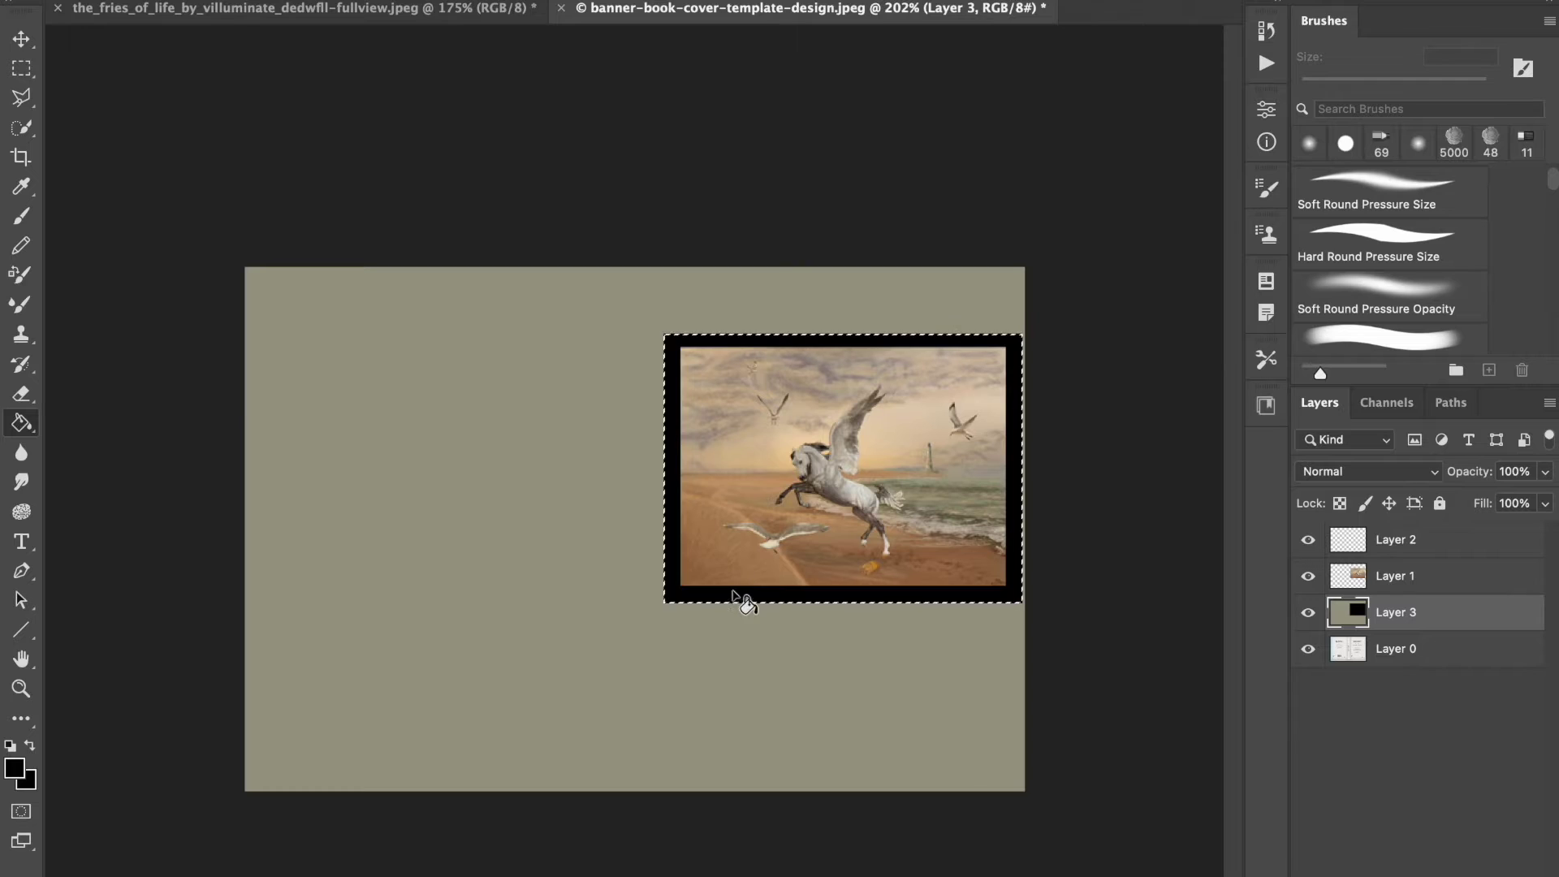
left_click(22, 68)
left_click(153, 95)
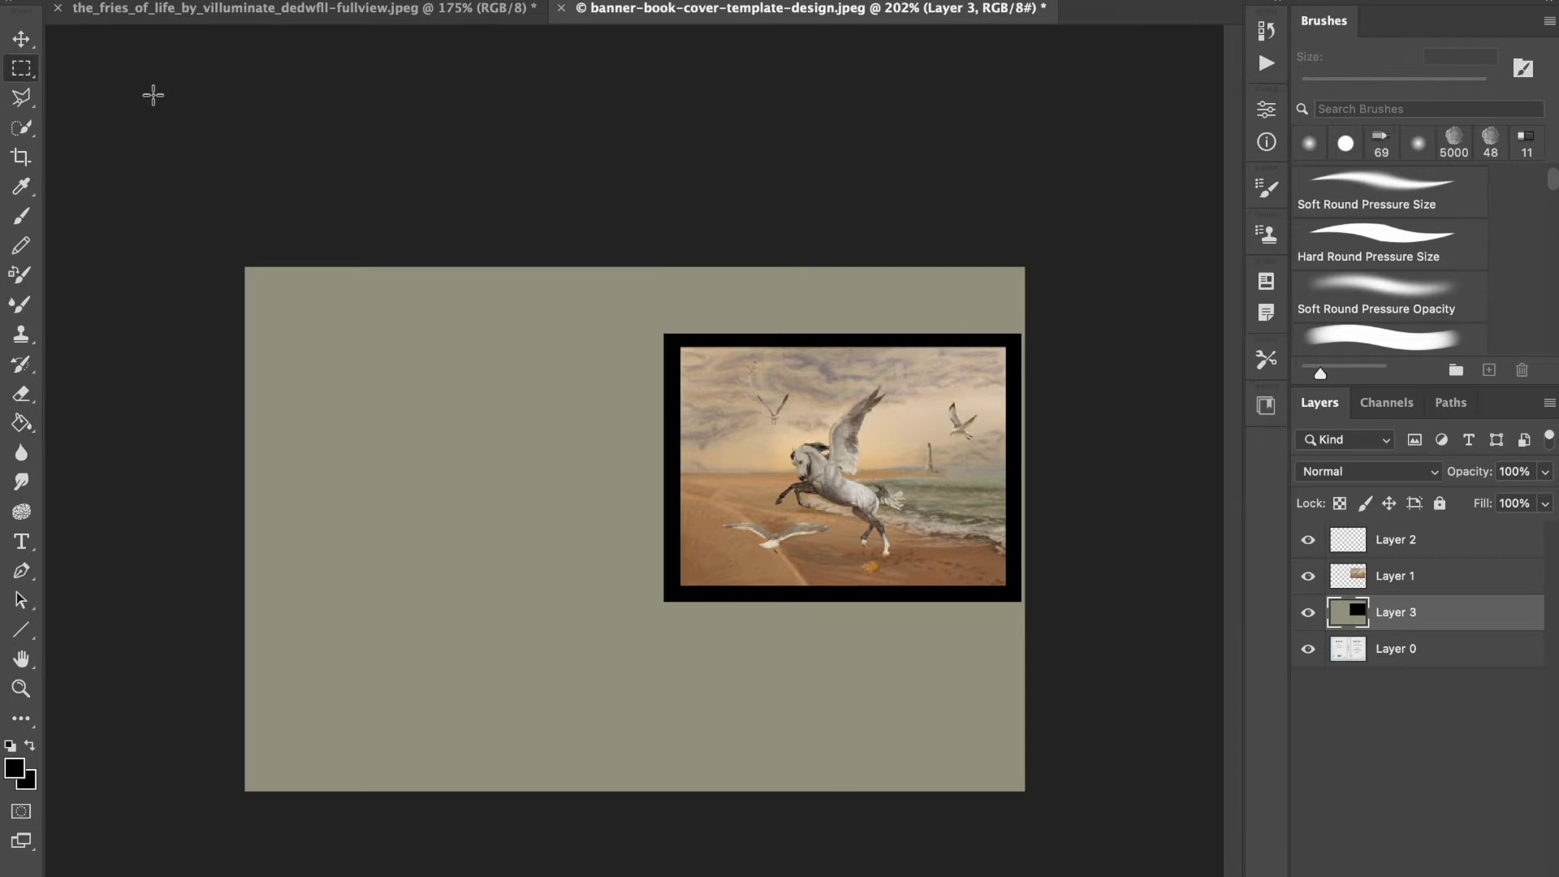
Move the template layer above the background fill layer and show it at 36% opacity as a layout guide
left_click(1308, 650)
left_click_drag(1408, 662, 1409, 608)
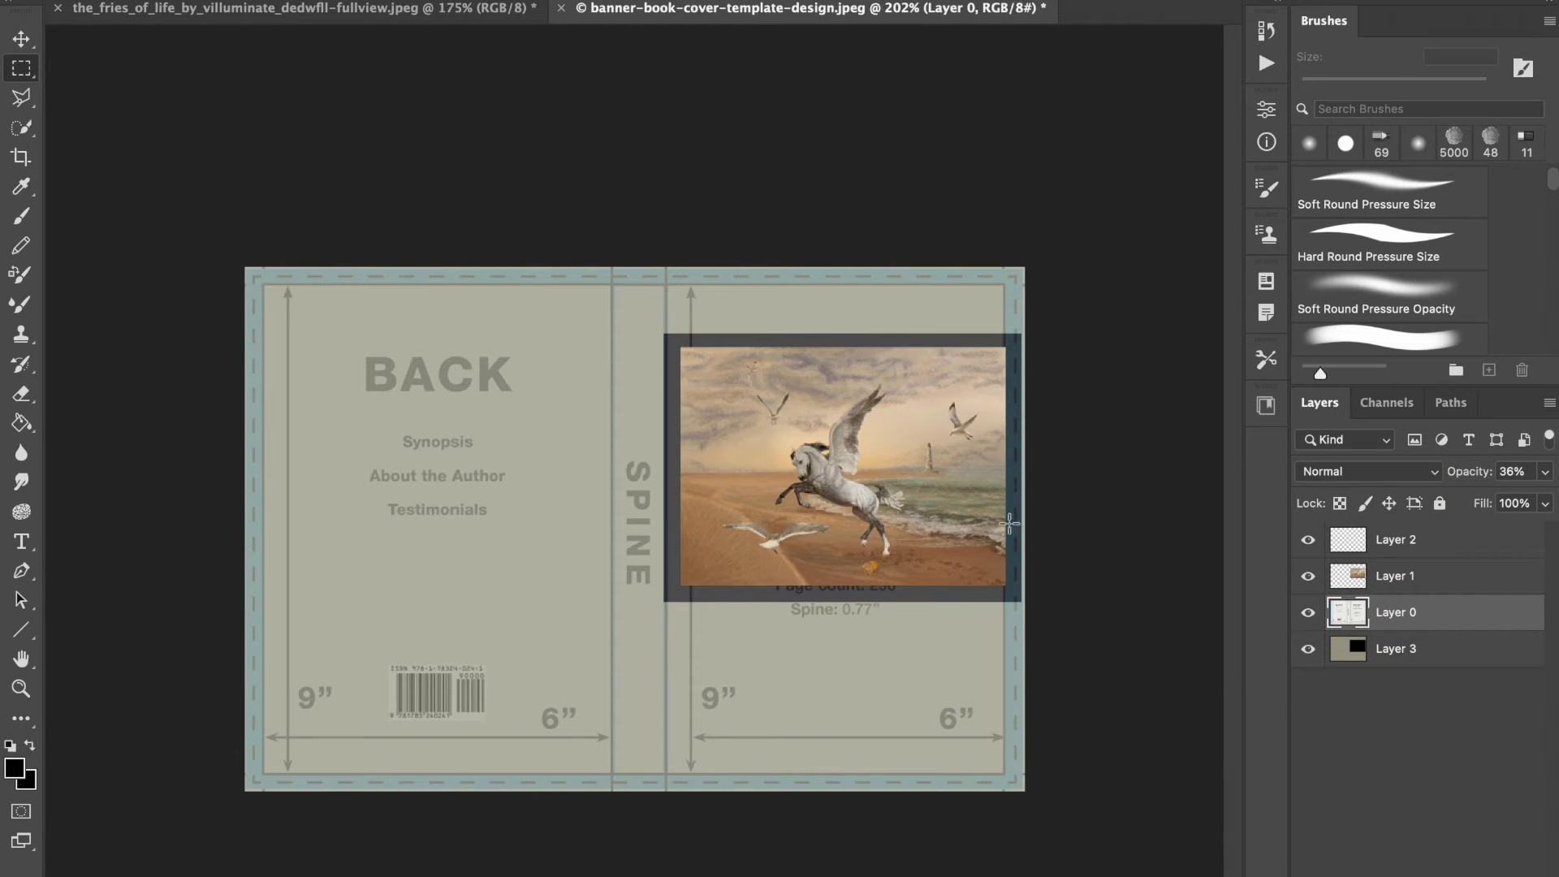
Add the title text "The Fries Of Life" beneath the painting on the front cover
key("t")
left_click(820, 650)
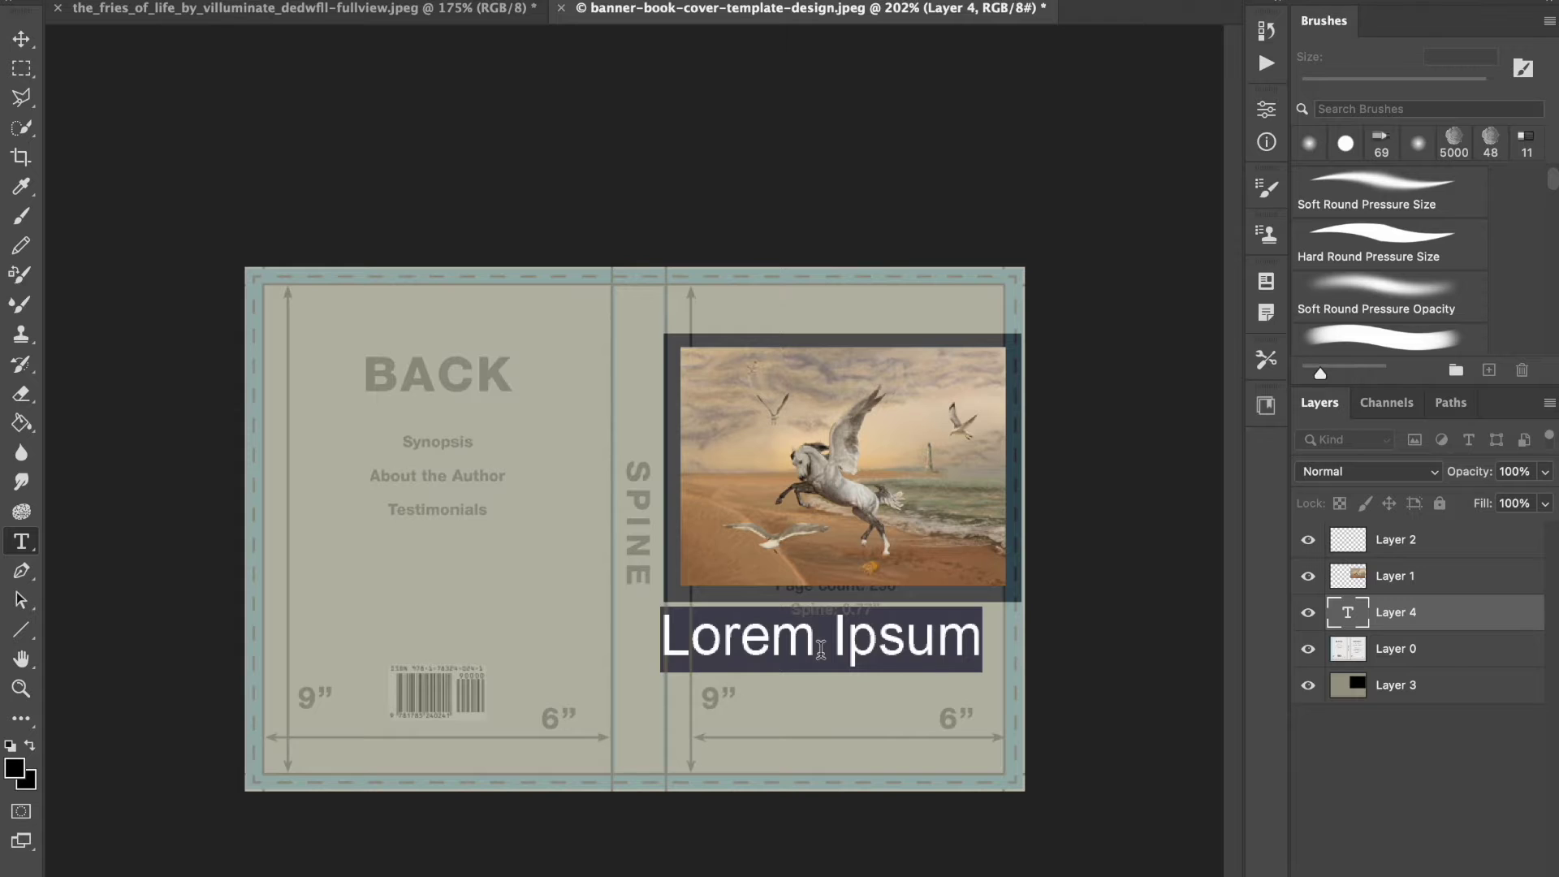
type("The Fries")
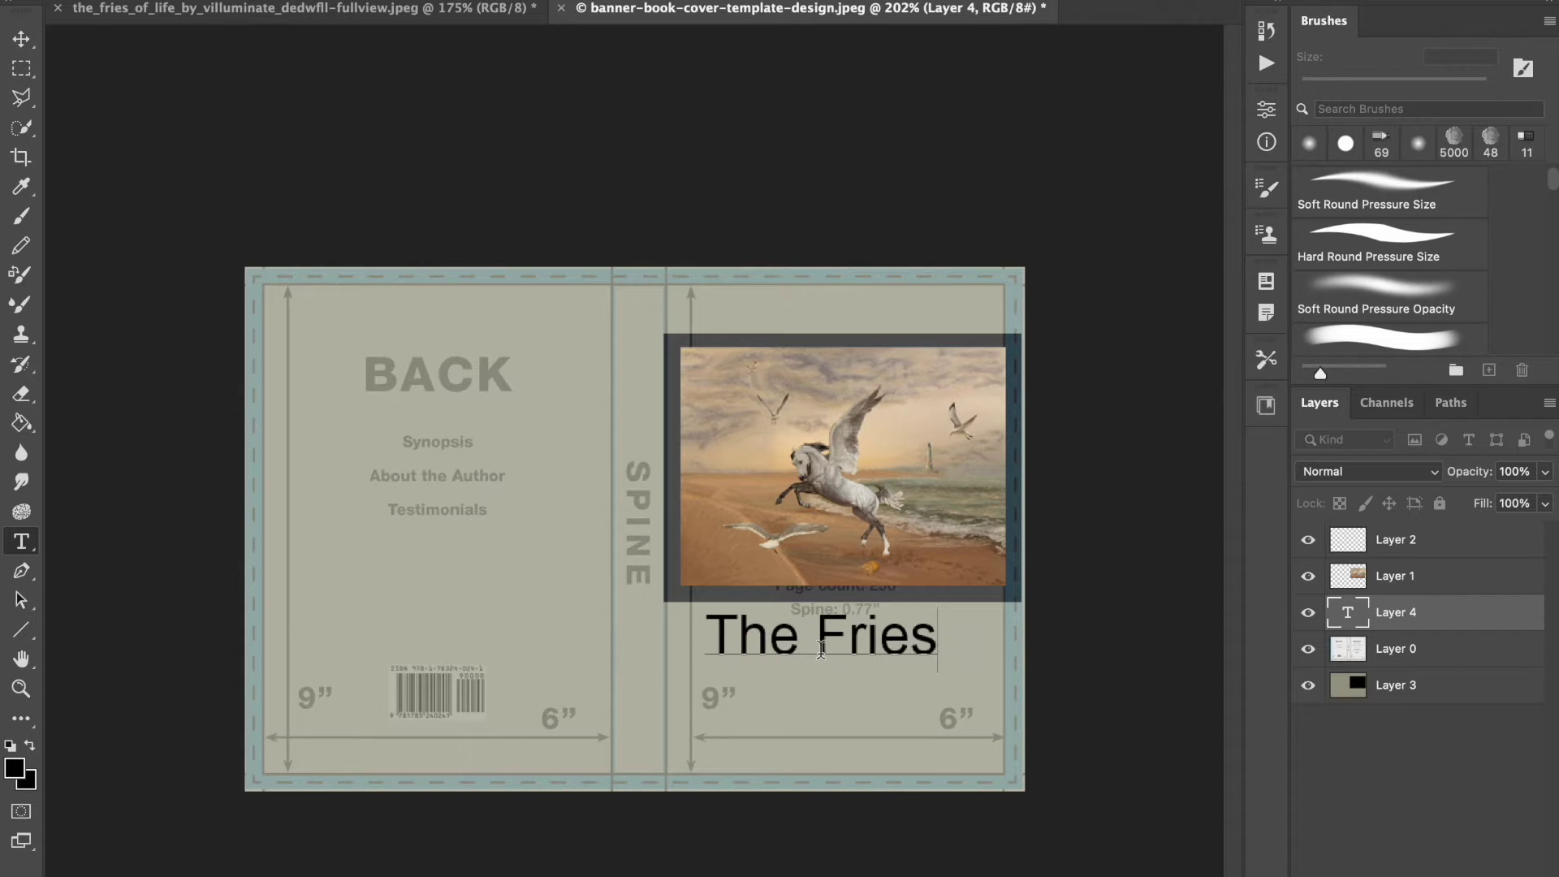
type(" Of Life")
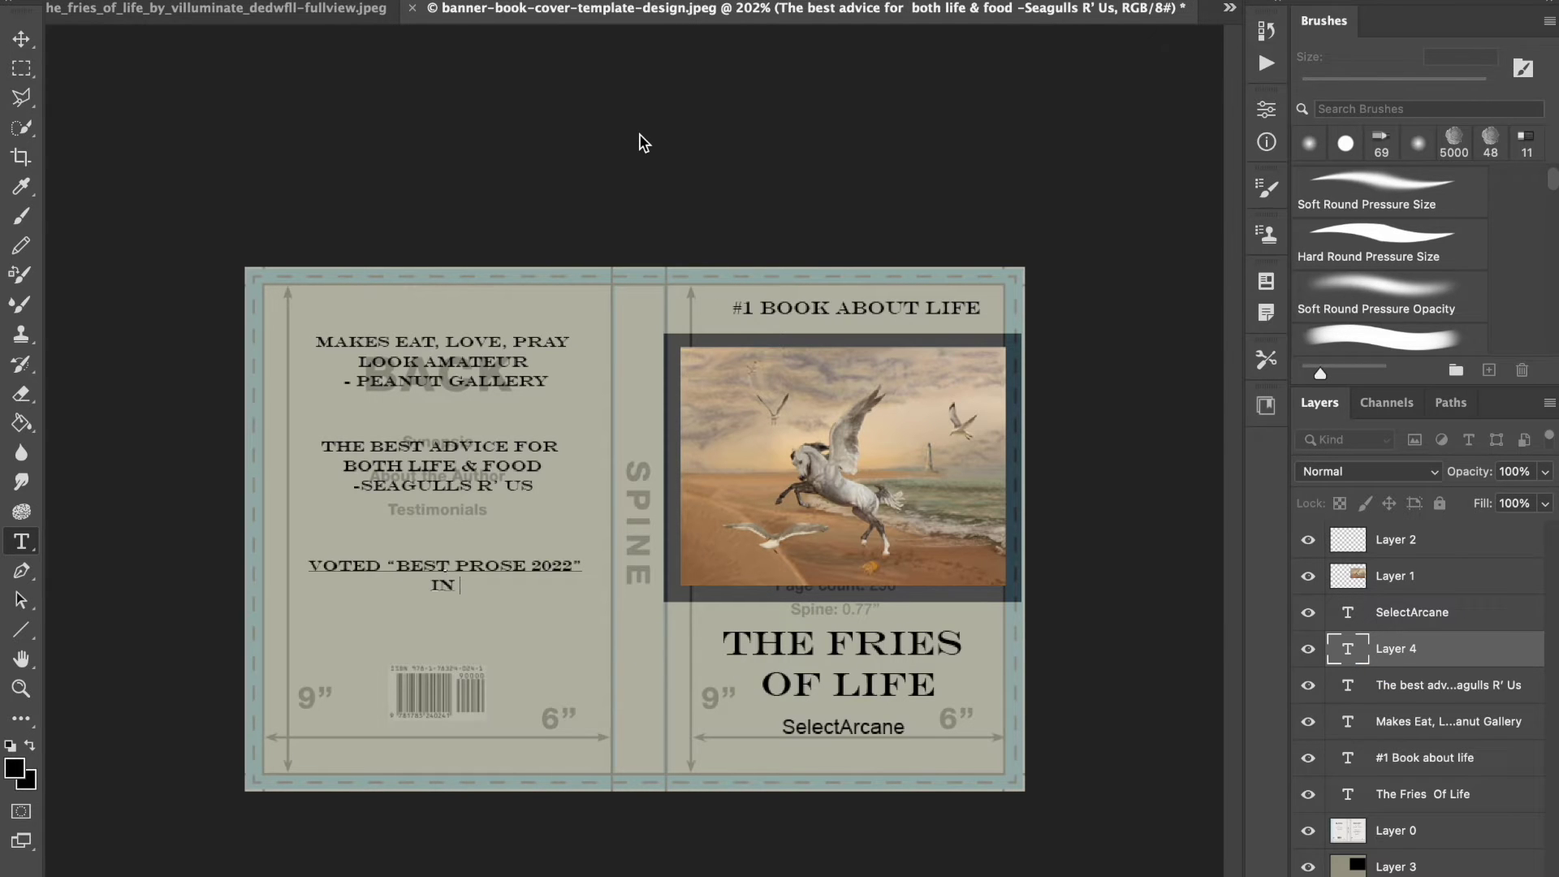
Complete the third back-cover quote with "South Korea" and a new line for the attribution "-Global Prose Awards"
type("South")
type(" Korea")
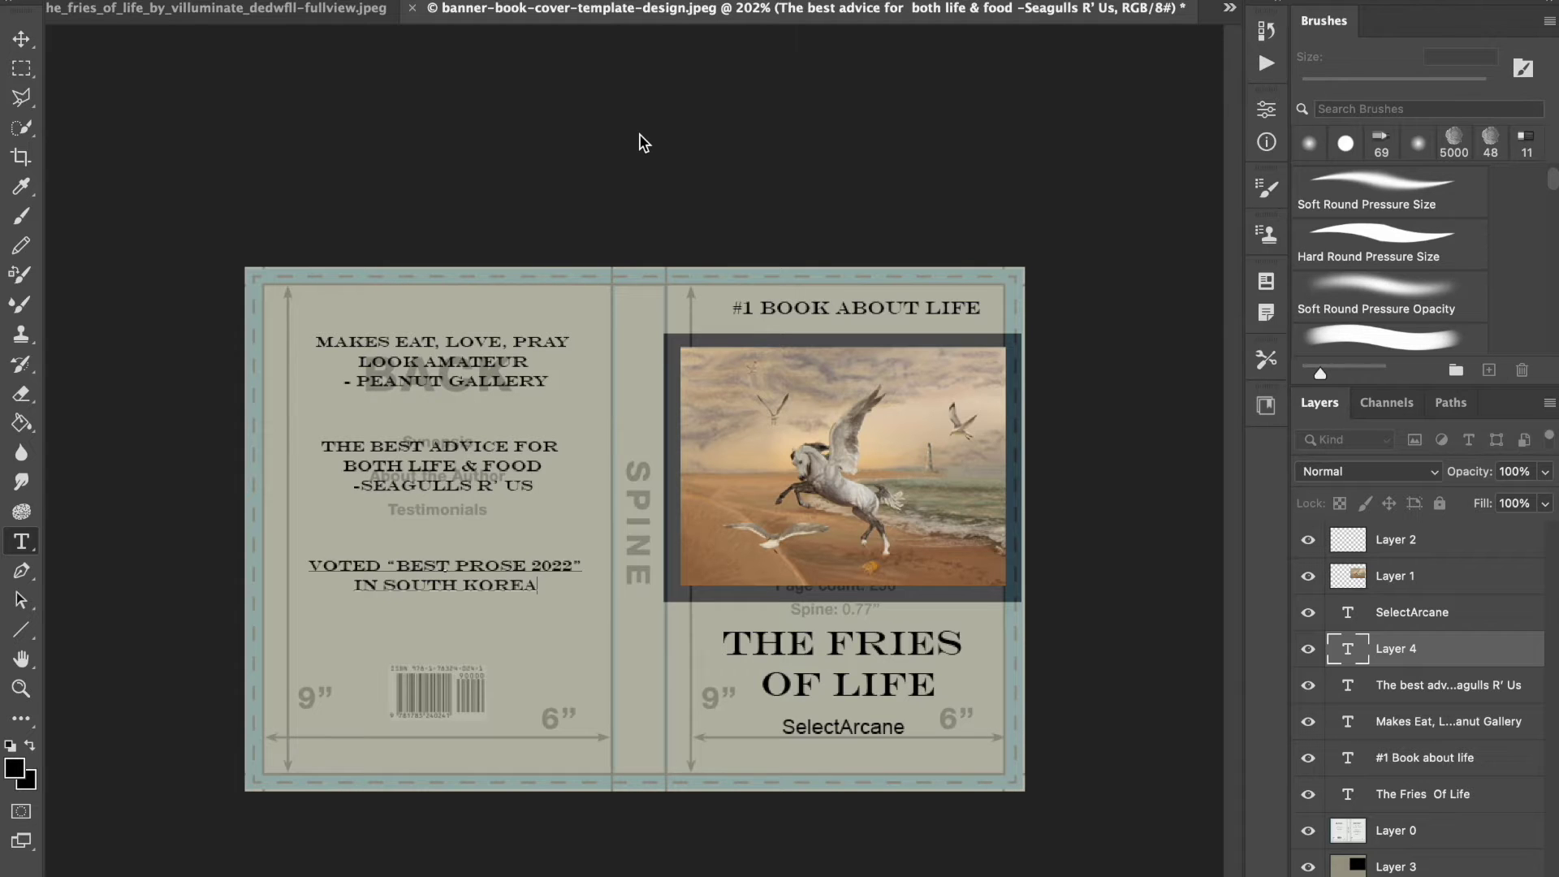
key("Return")
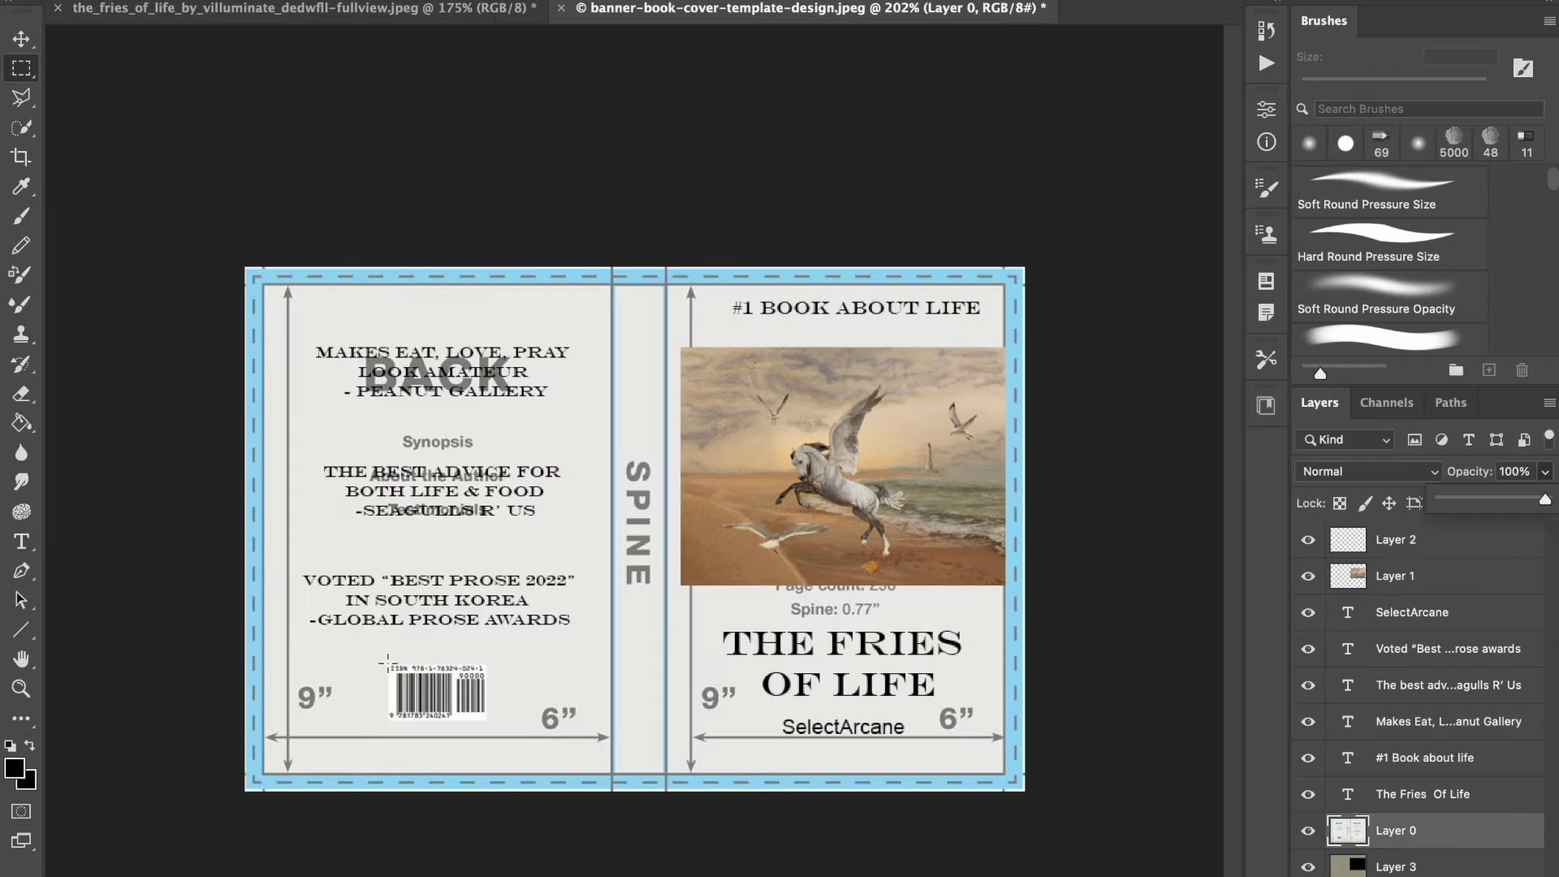
Cut the barcode out of the template layer and hide the template layer
left_click_drag(389, 665, 487, 719)
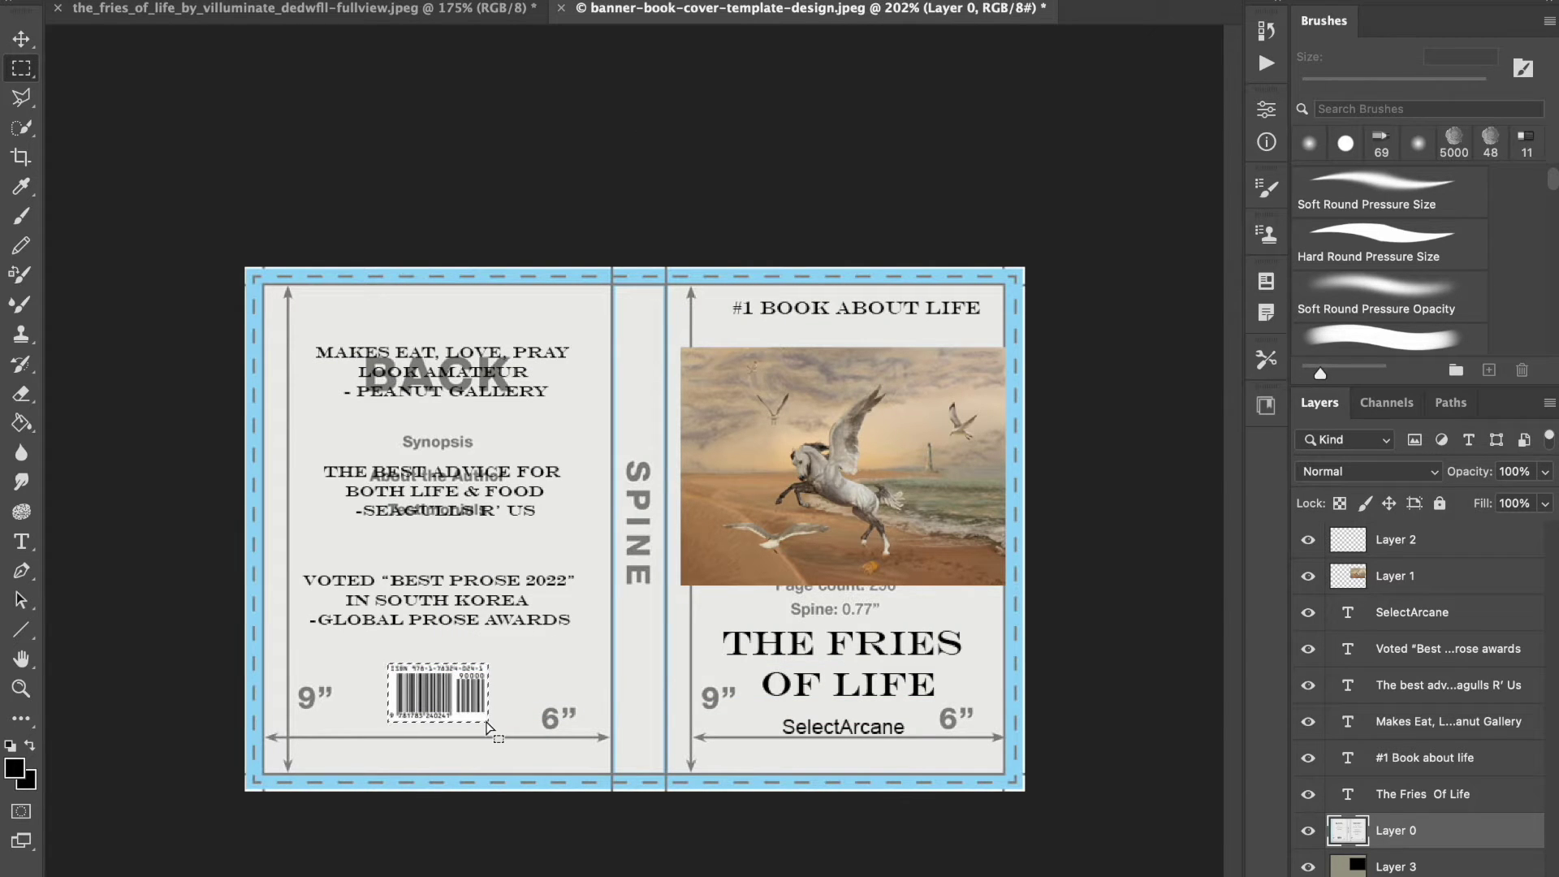
left_click(89, 0)
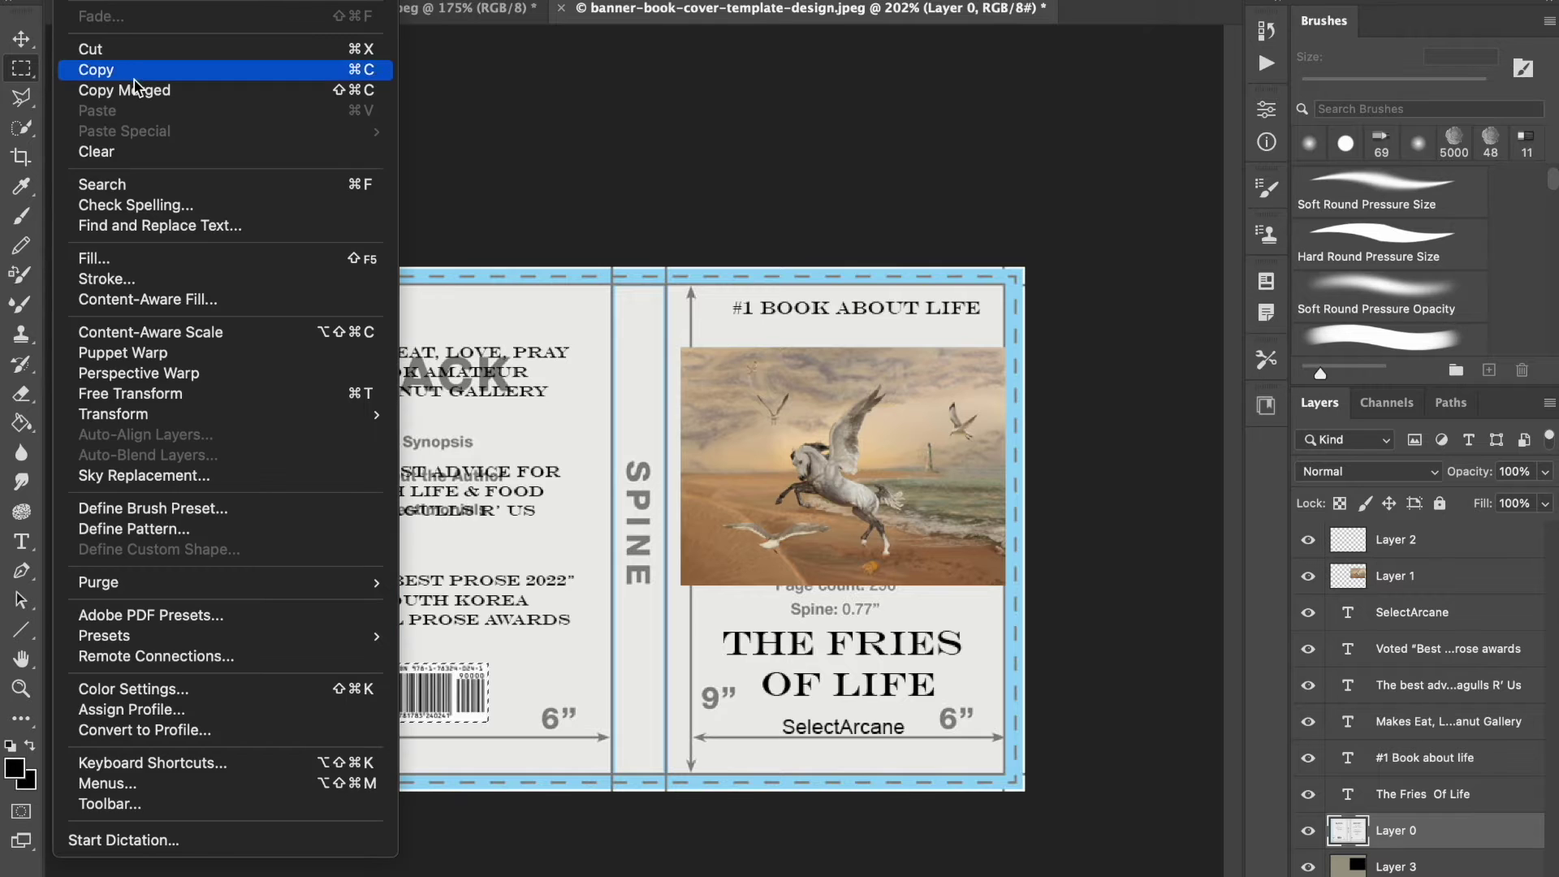
left_click(132, 49)
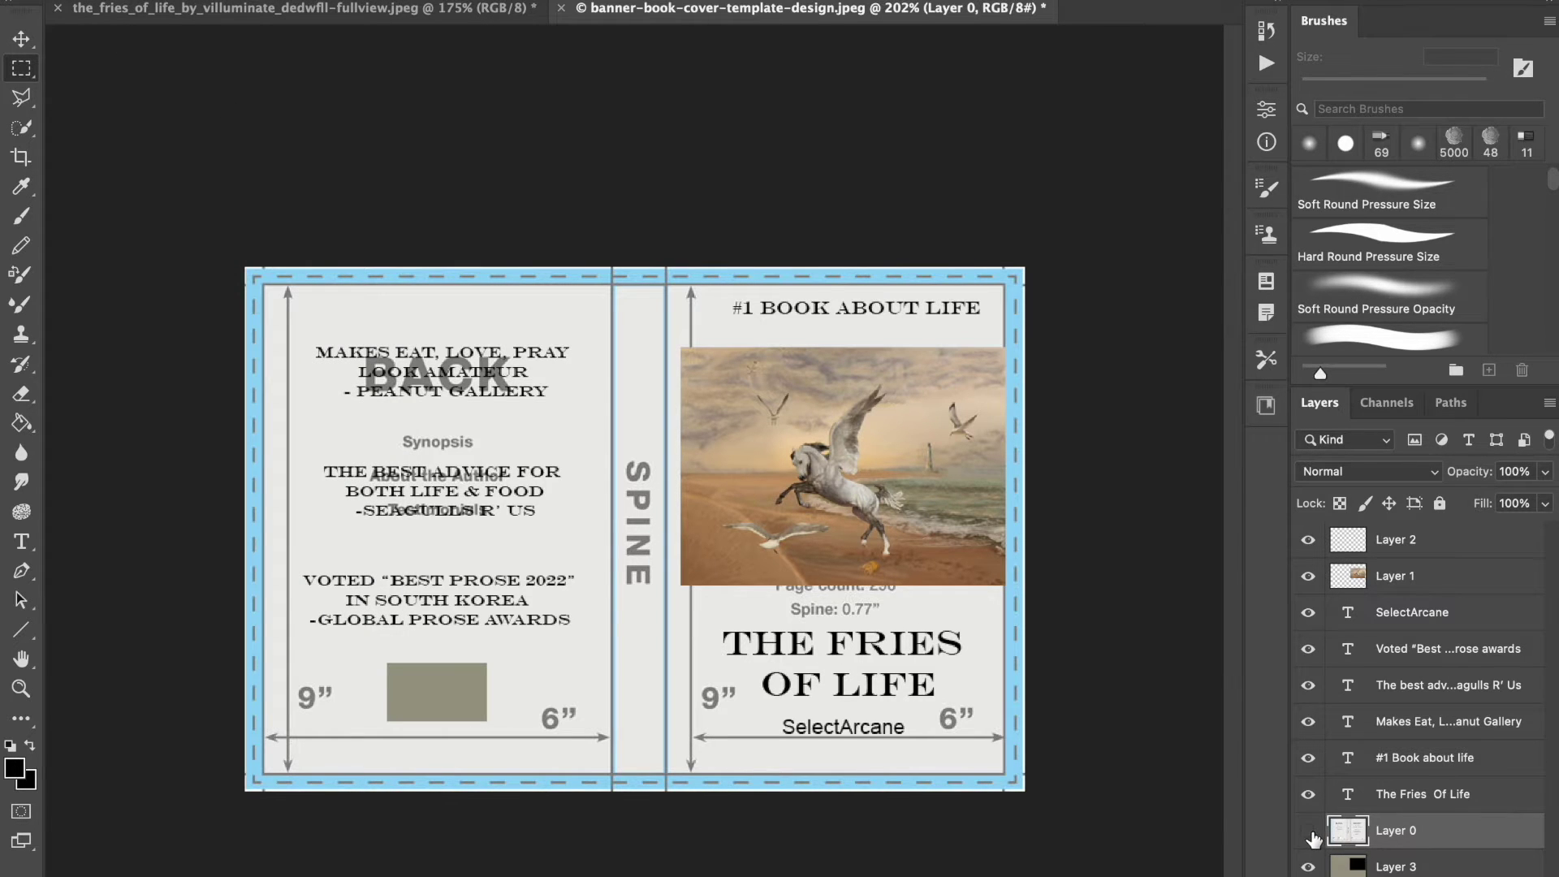
left_click(1310, 831)
Paste the barcode and move it to the lower middle of the back cover, beneath the quotes
key("ctrl+v")
key("v")
left_click_drag(649, 445, 443, 736)
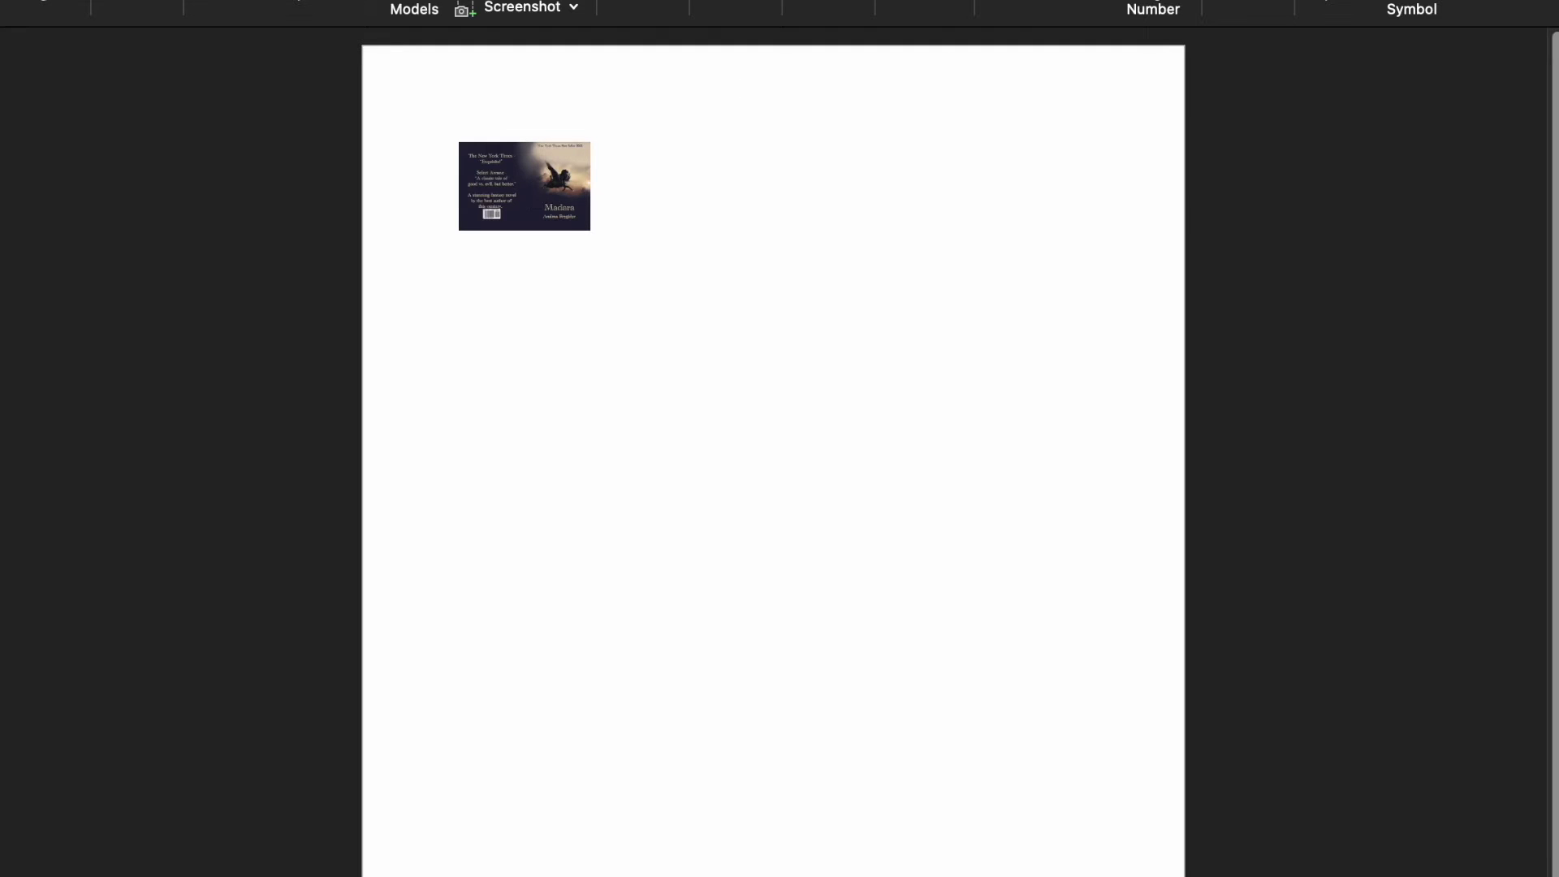
Switch to the Word document, insert the Fries of Life cover below the first cover, and scale it to 3.46 × 2.33 cm
left_click_drag(1558, 65, 705, 320)
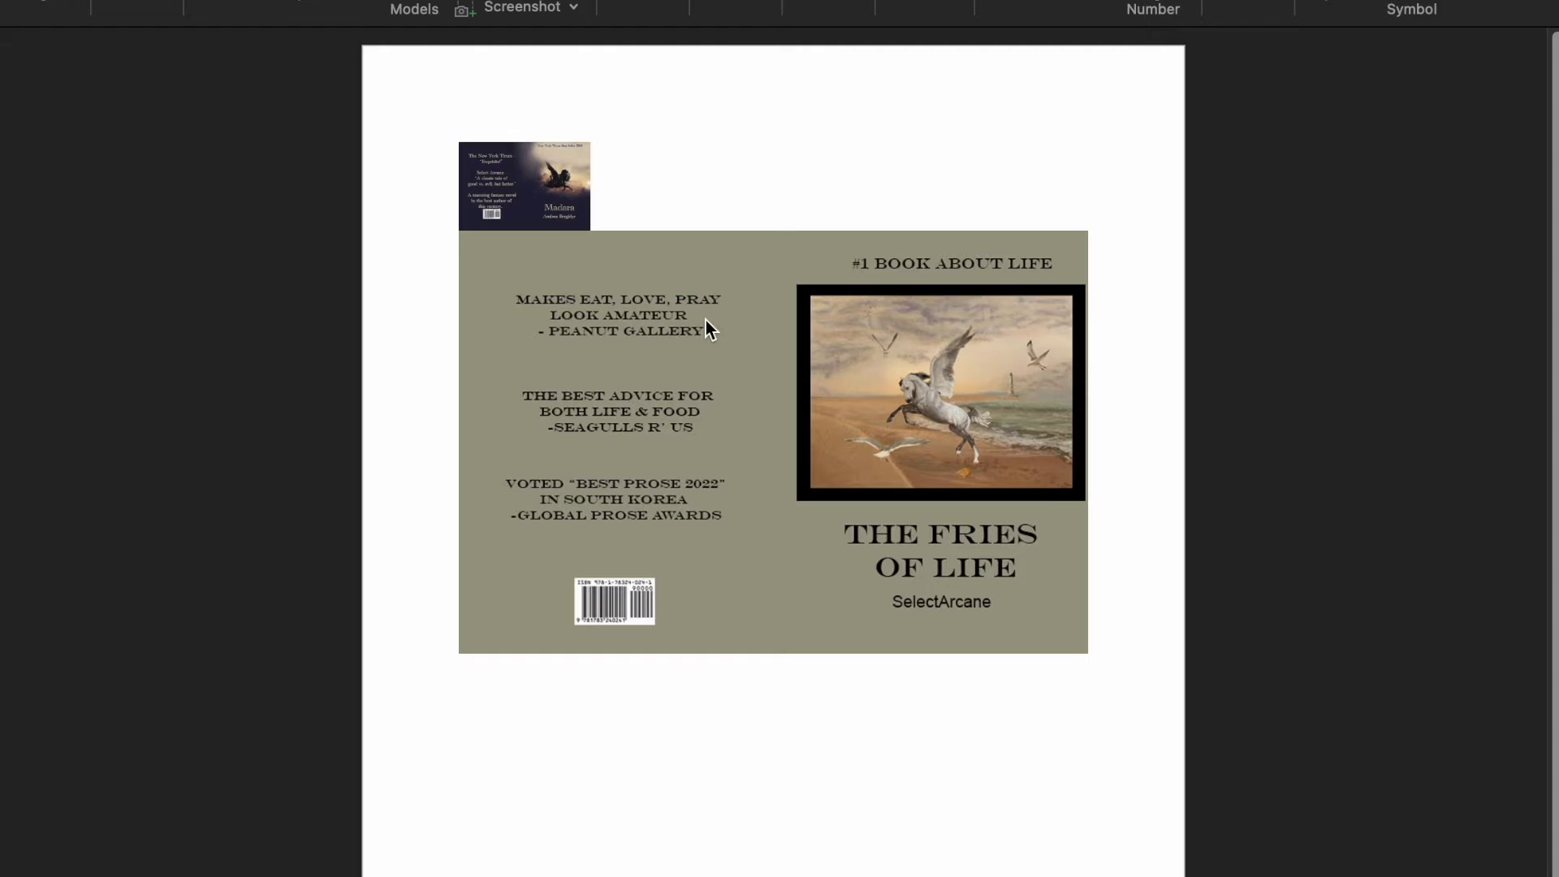
left_click(768, 314)
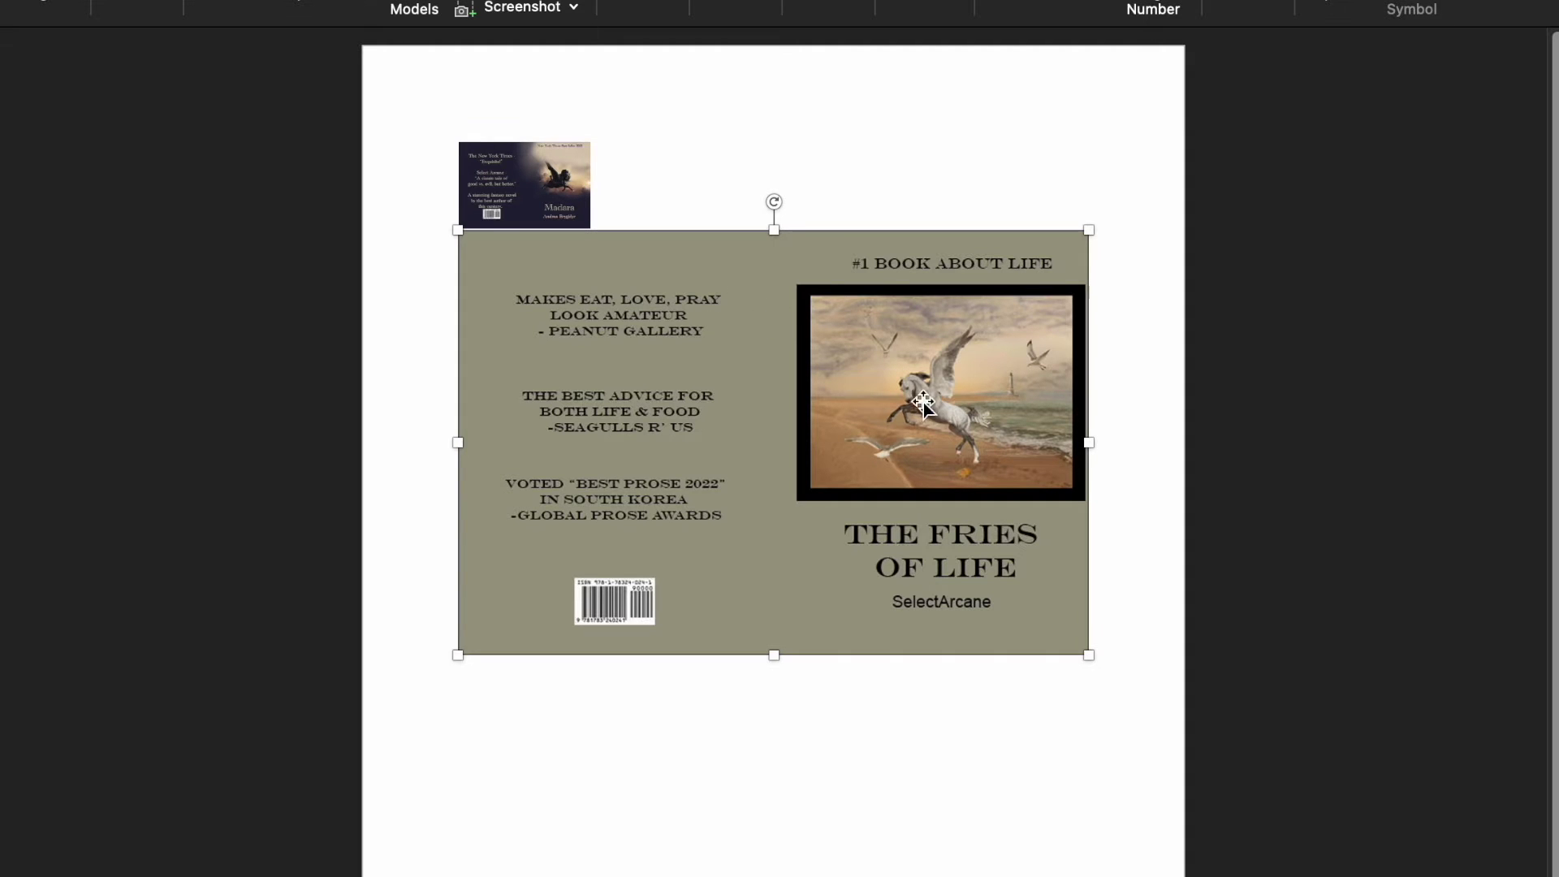
left_click_drag(1088, 654, 500, 318)
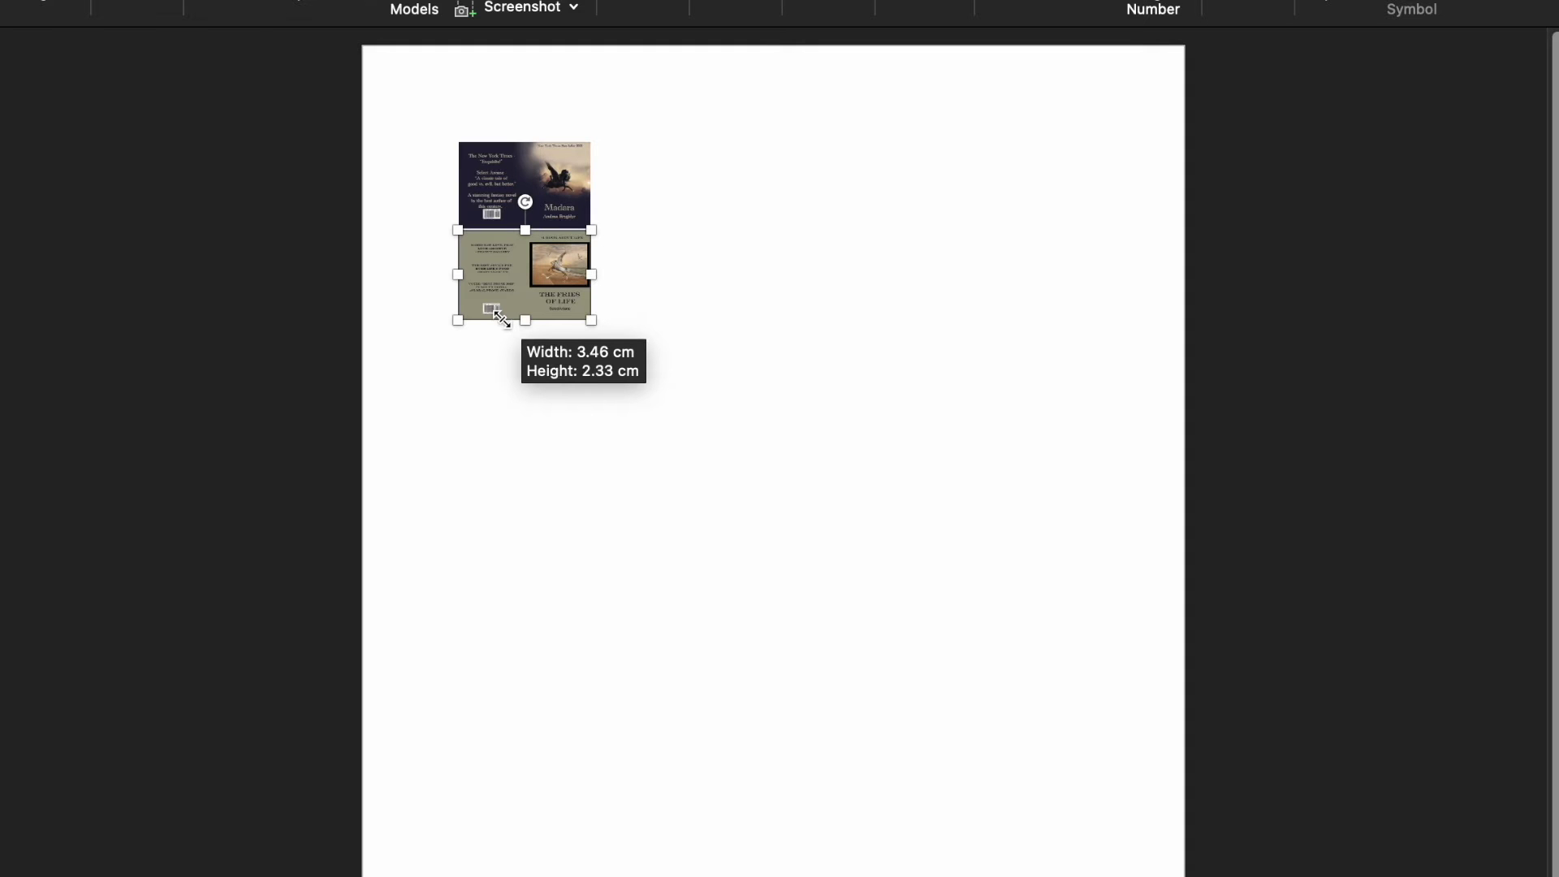
left_click_drag(500, 318, 501, 319)
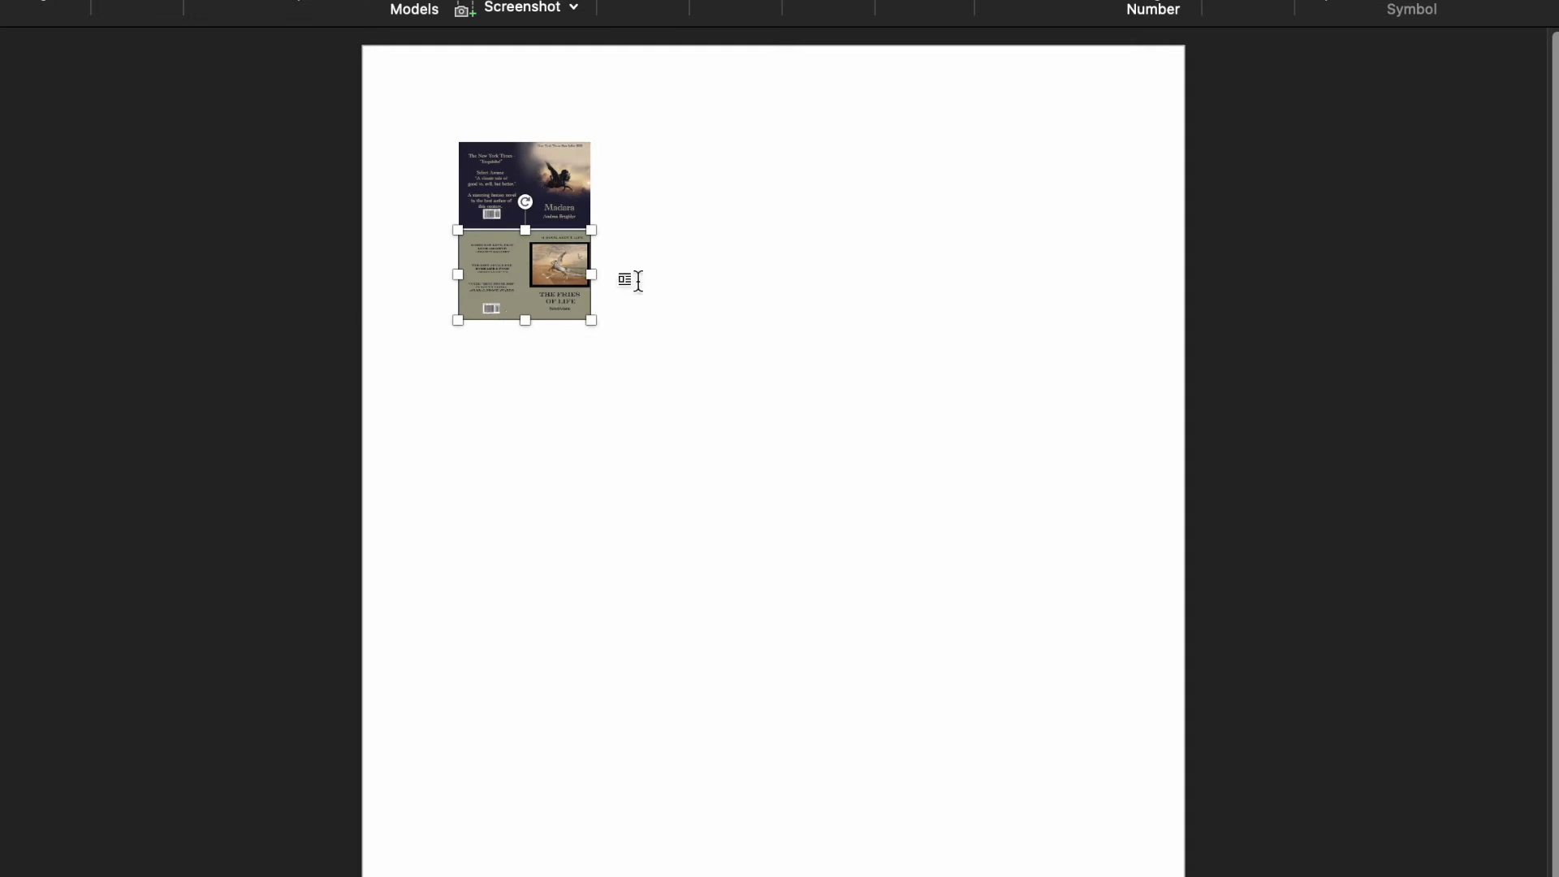
left_click(797, 232)
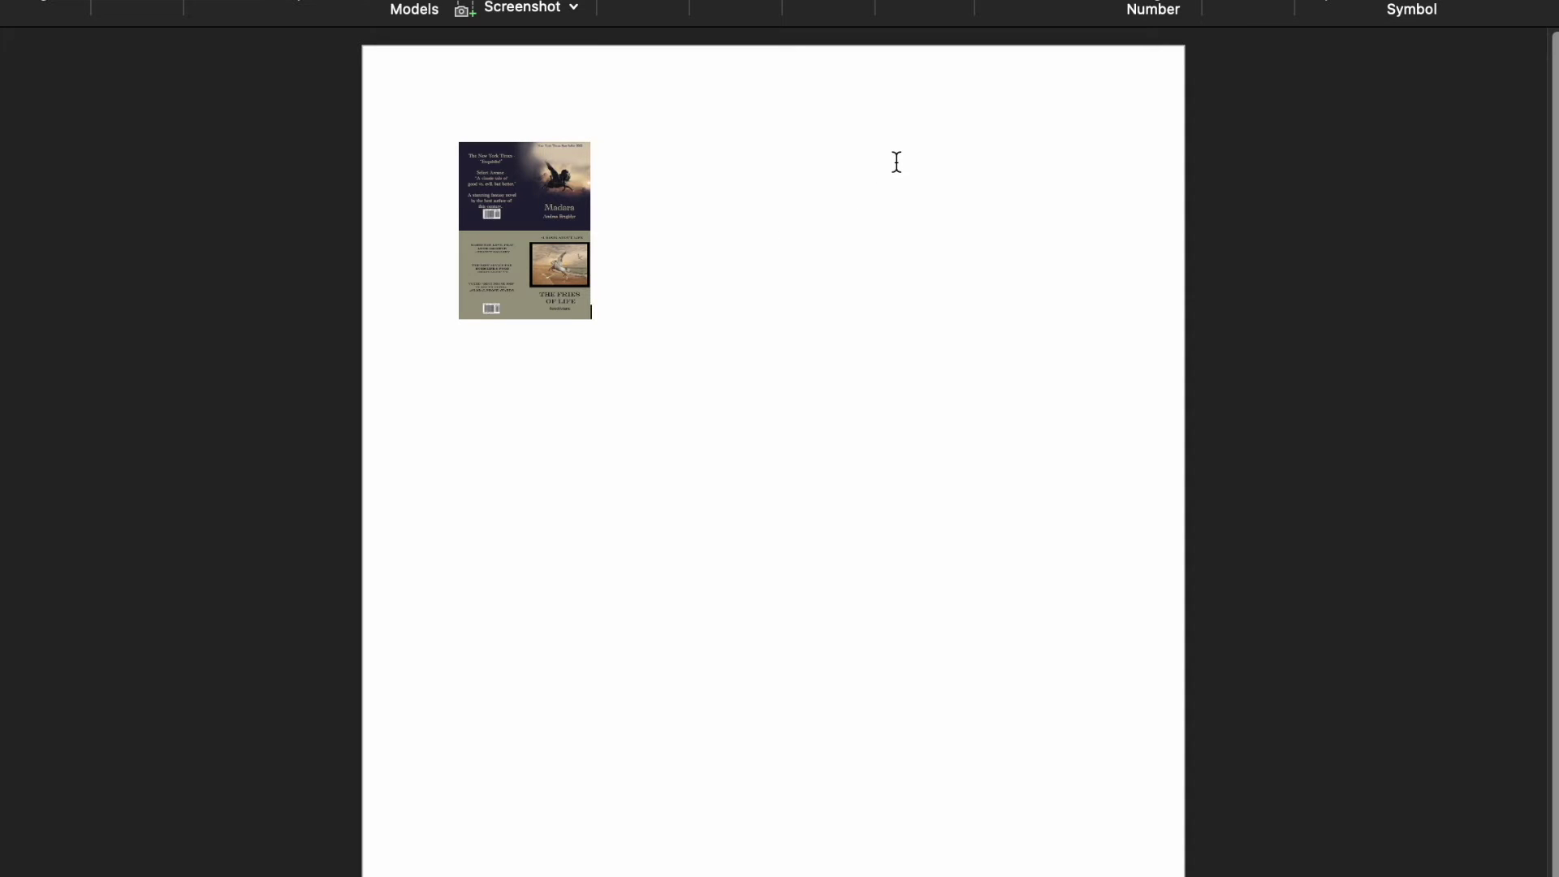
Copy the miniature Fries of Life cover and paste duplicates beside it to make a row of three
left_click(566, 271)
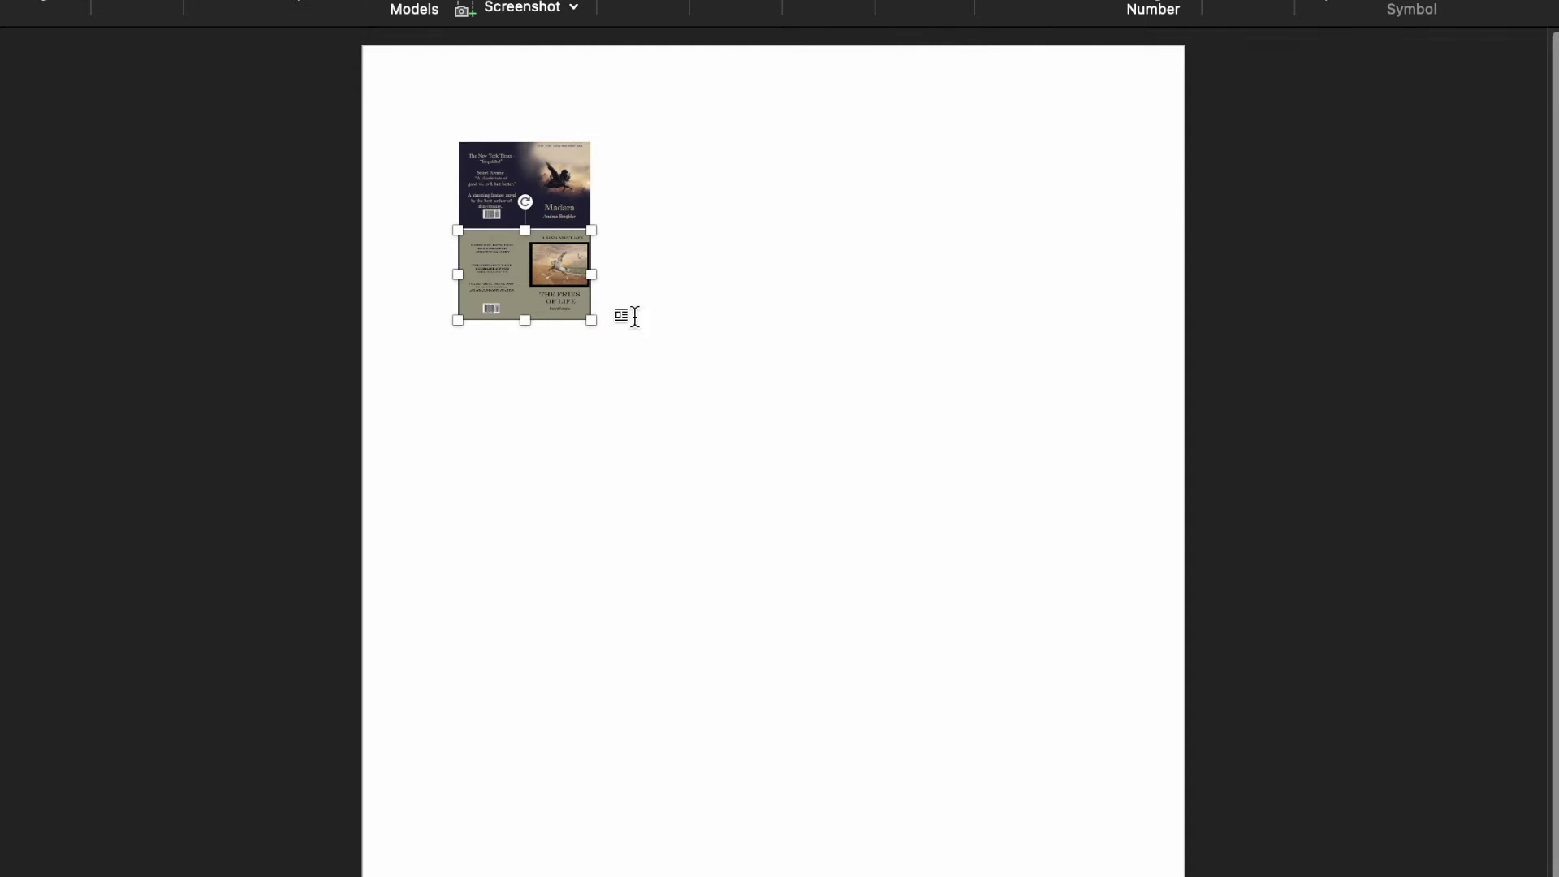
right_click(550, 275)
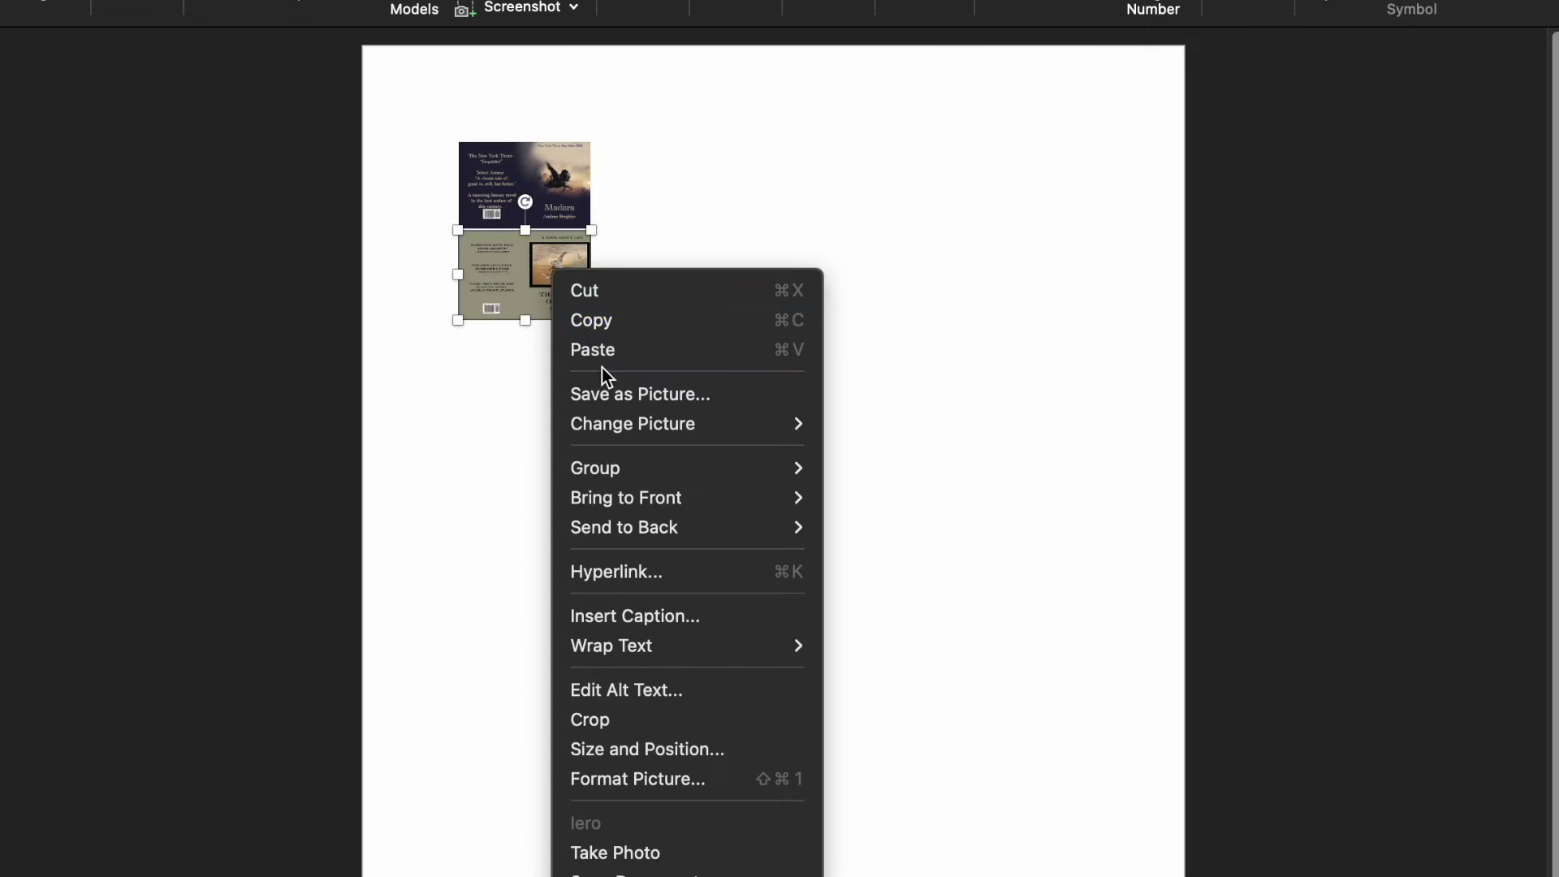
left_click(614, 322)
left_click(636, 293)
right_click(637, 294)
left_click(679, 366)
Print one copy of all pages of the cover sheet with the default settings
left_click(86, 317)
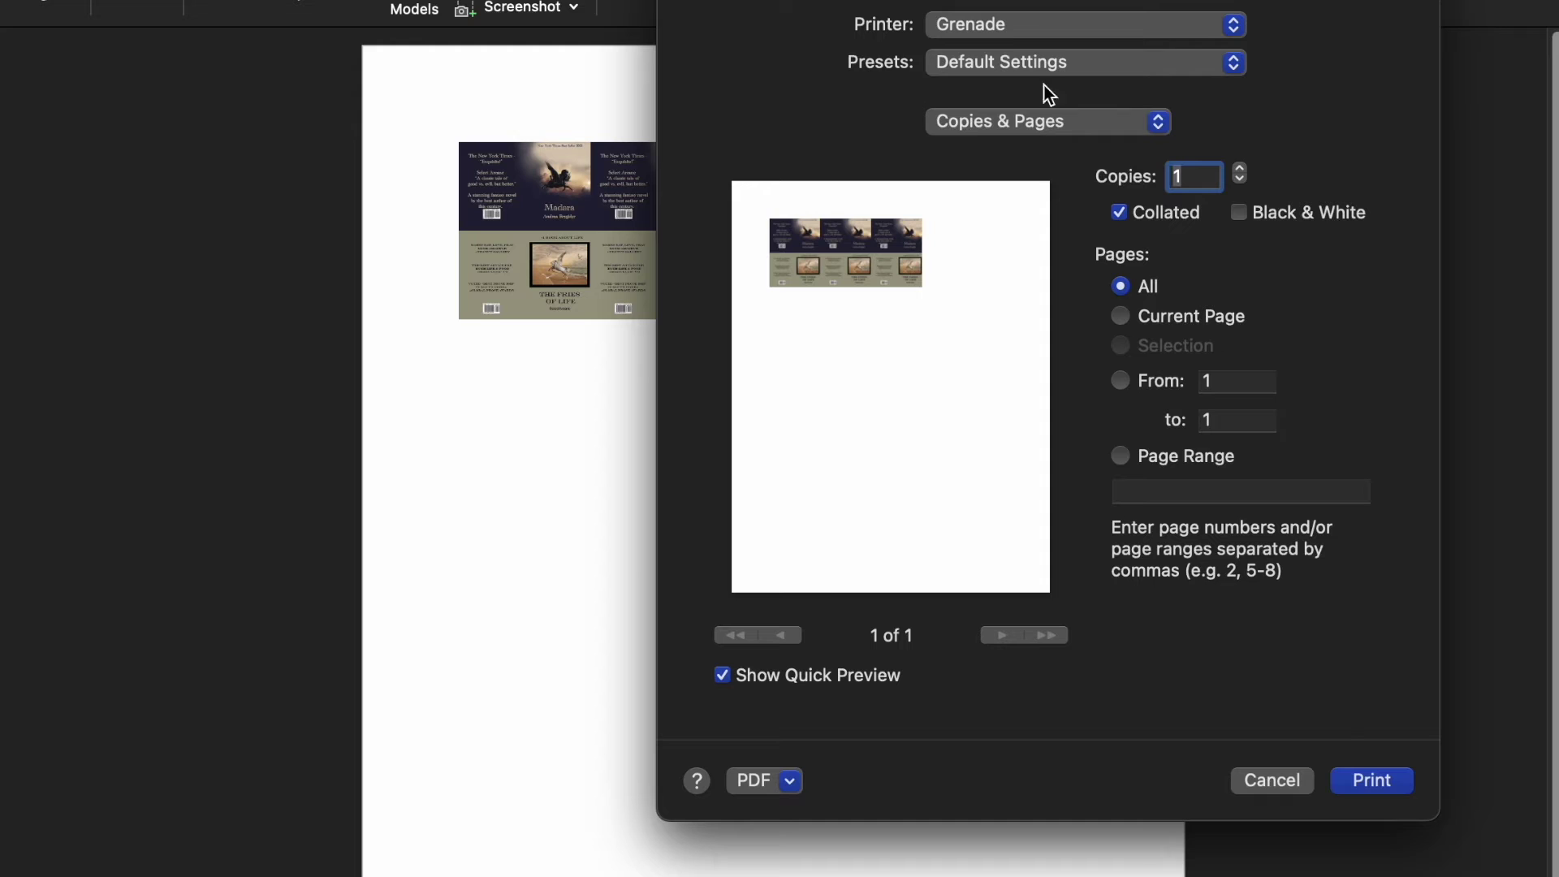
left_click(1370, 780)
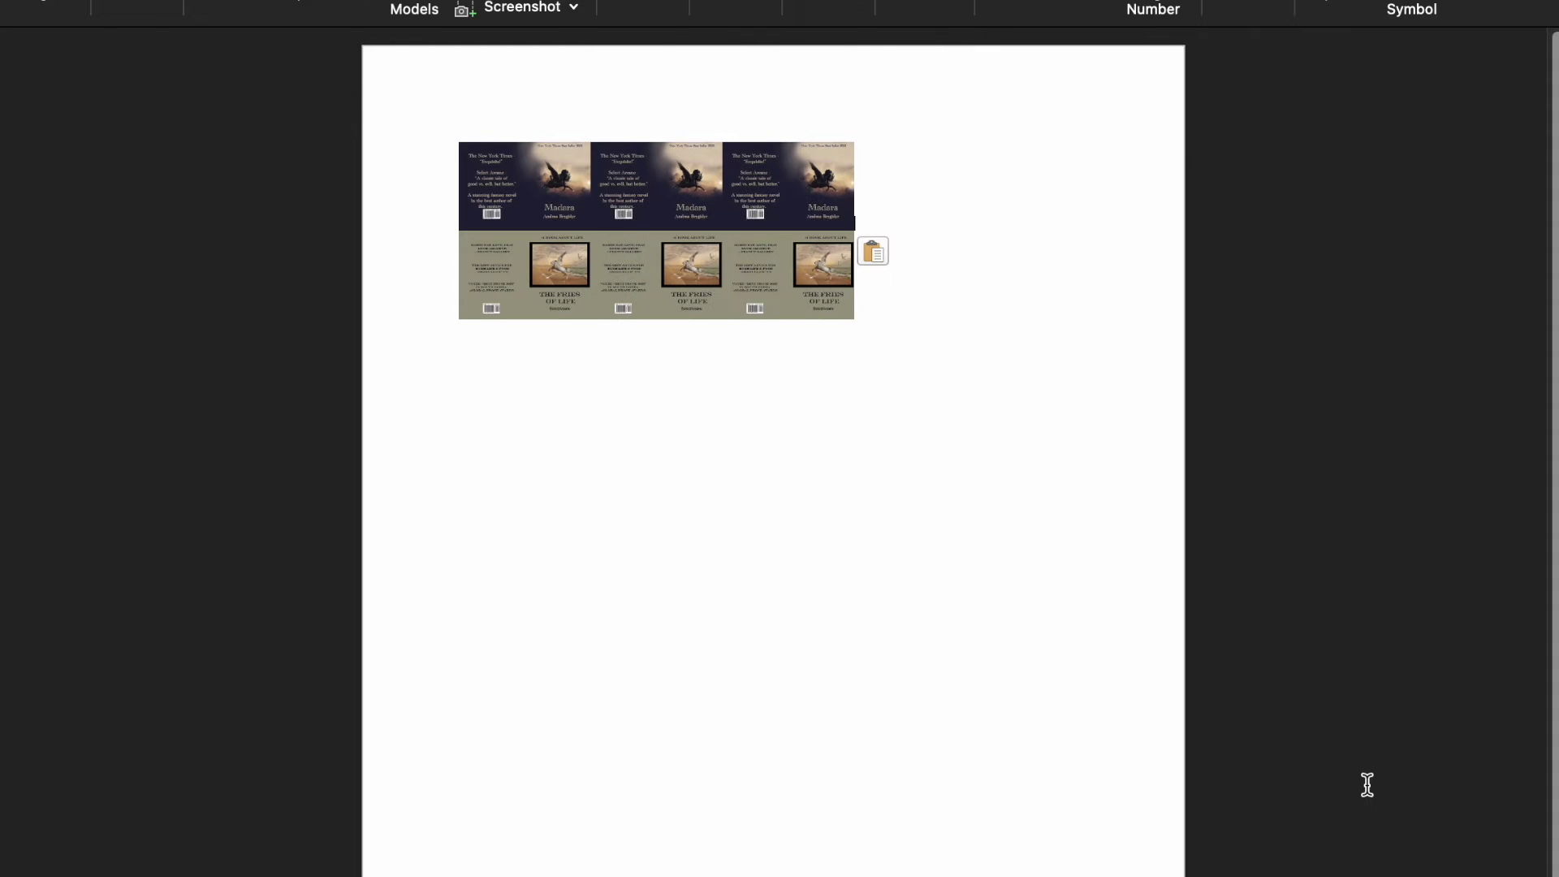